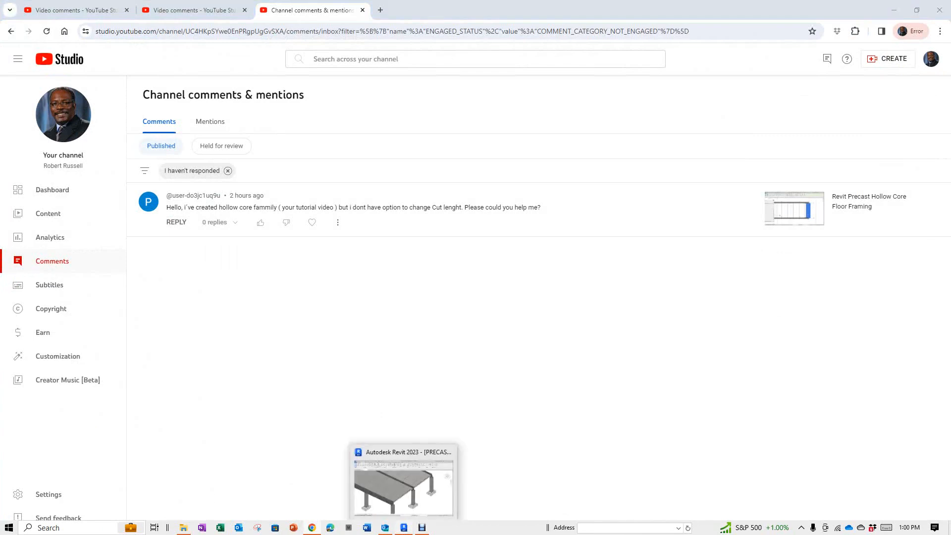
- Switch to Revit and inspect the properties of the hollow core plank at the end of the floor, including its Cut Length
click(404, 527)
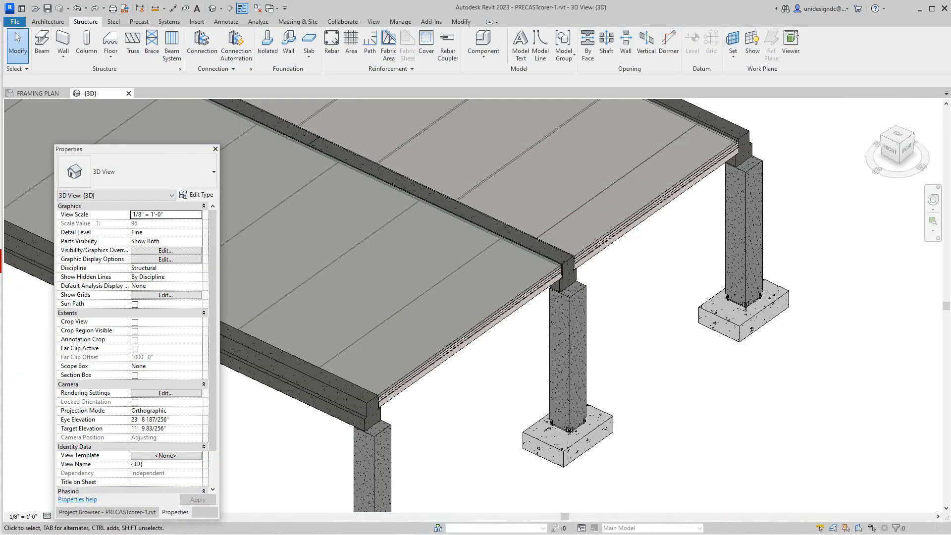
scroll(480, 441, down, 2)
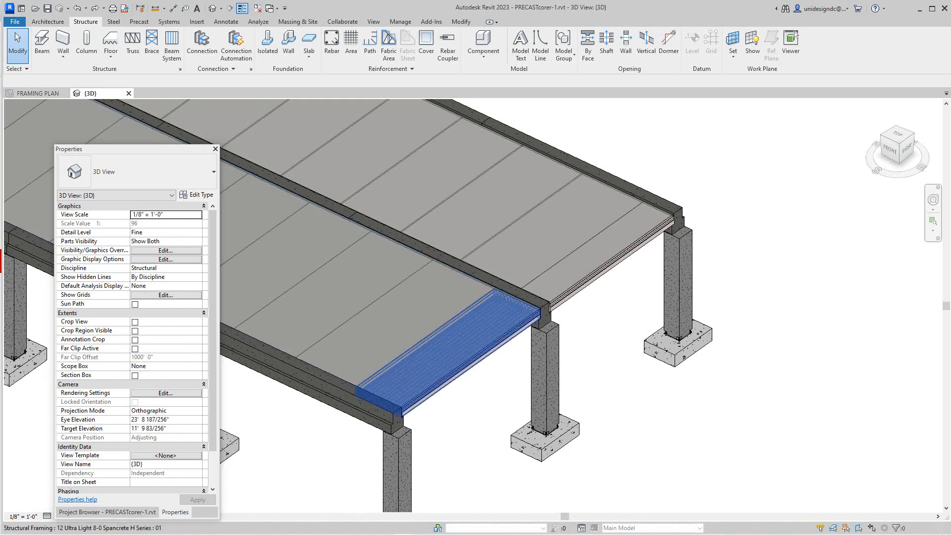
click(475, 363)
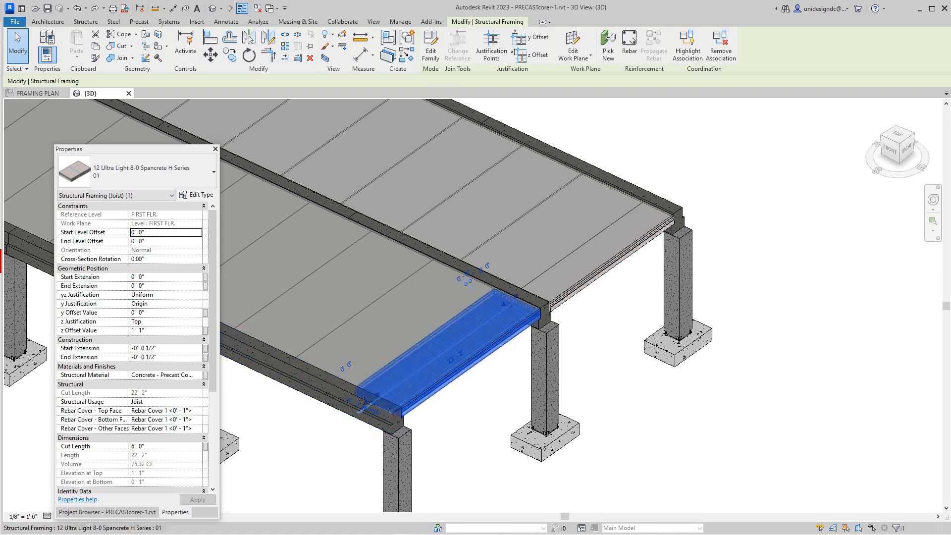
scroll(454, 357, up, 3)
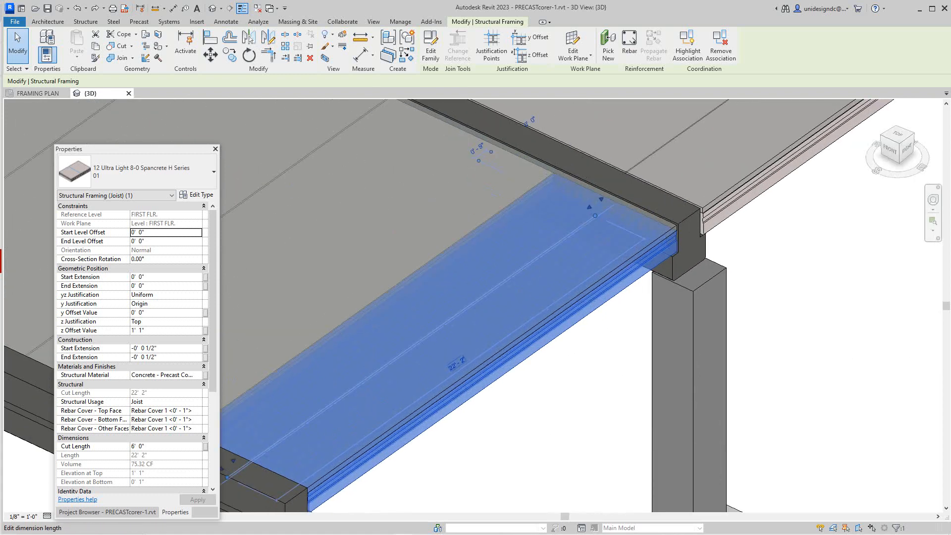
scroll(455, 359, down, 4)
scroll(468, 388, down, 2)
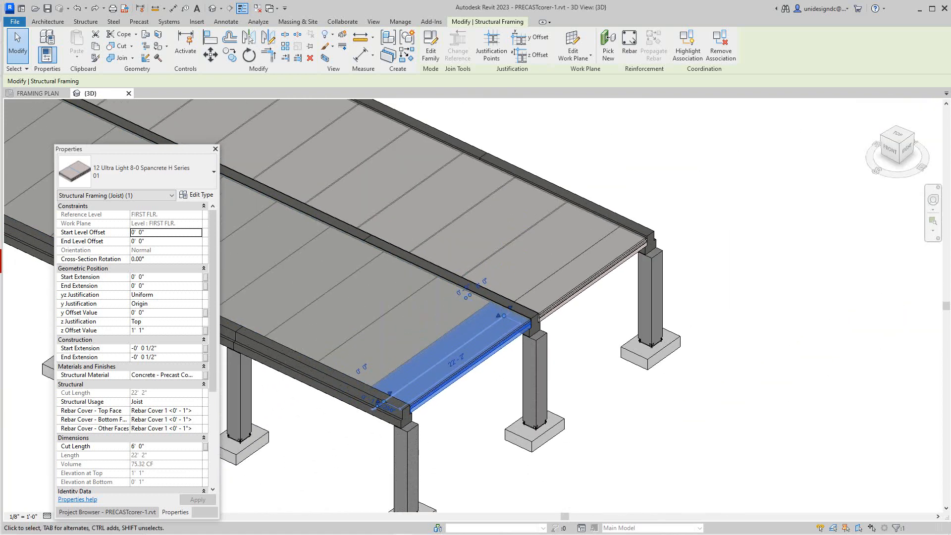
click(467, 388)
scroll(467, 388, down, 1)
scroll(463, 396, up, 1)
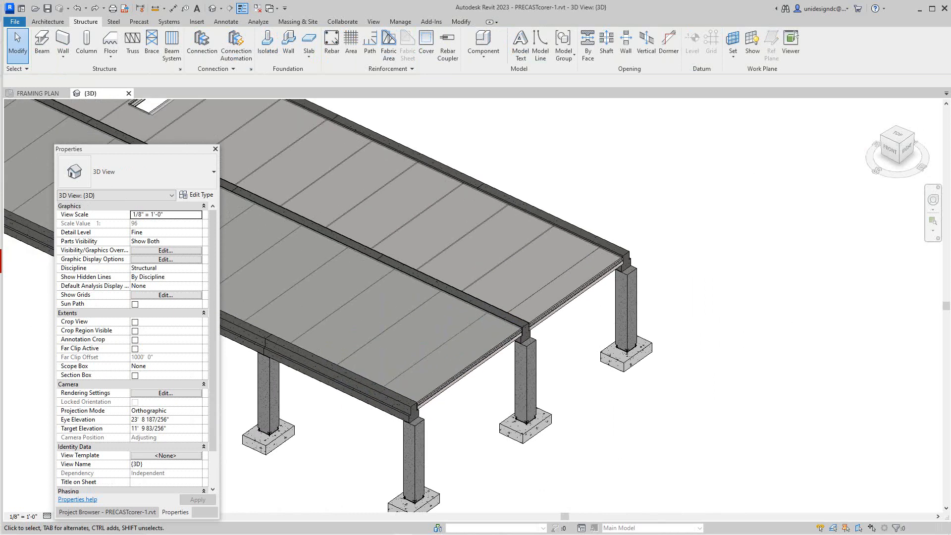
scroll(713, 357, down, 1)
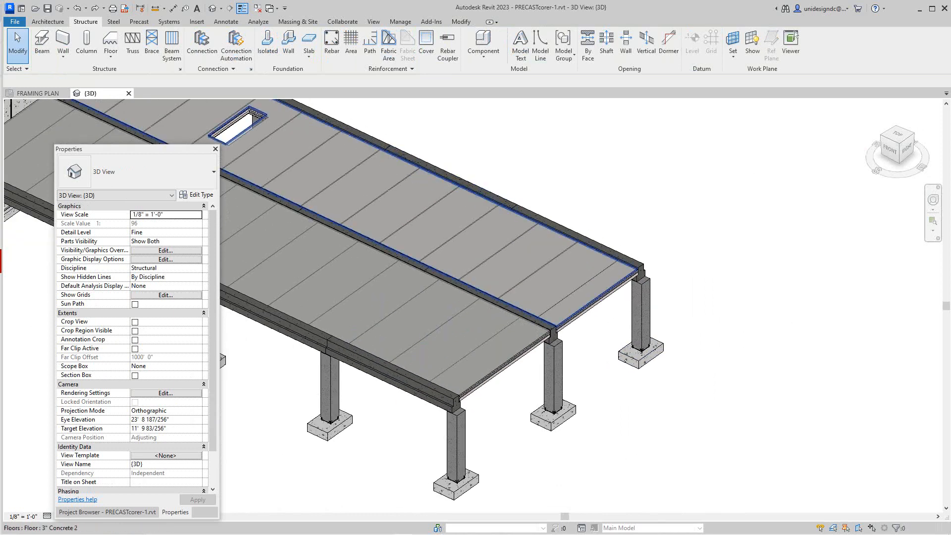
scroll(690, 317, down, 1)
middle_drag(691, 317, 589, 322)
scroll(624, 301, up, 3)
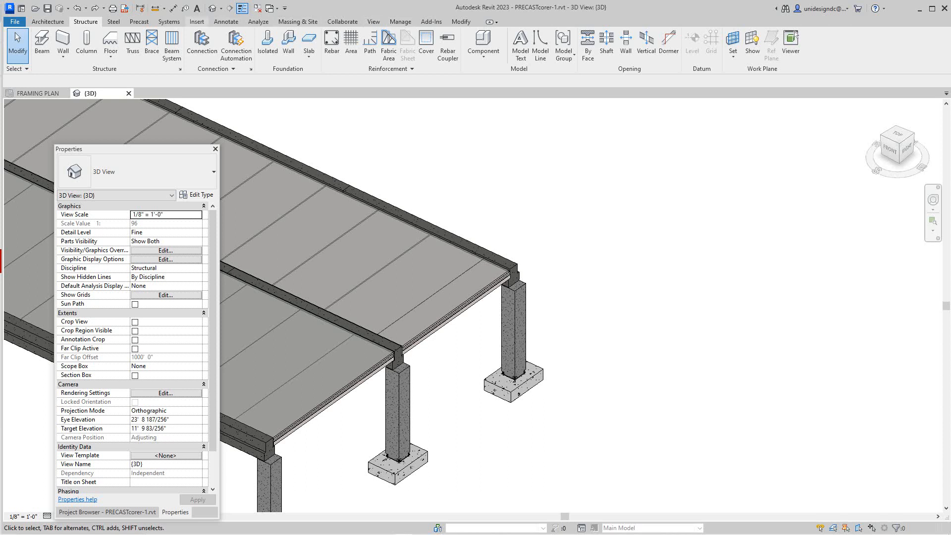
- Load the Precast-Hollow Core Slab family from the Autodesk library's Structural Framing/Precast Concrete category
click(196, 21)
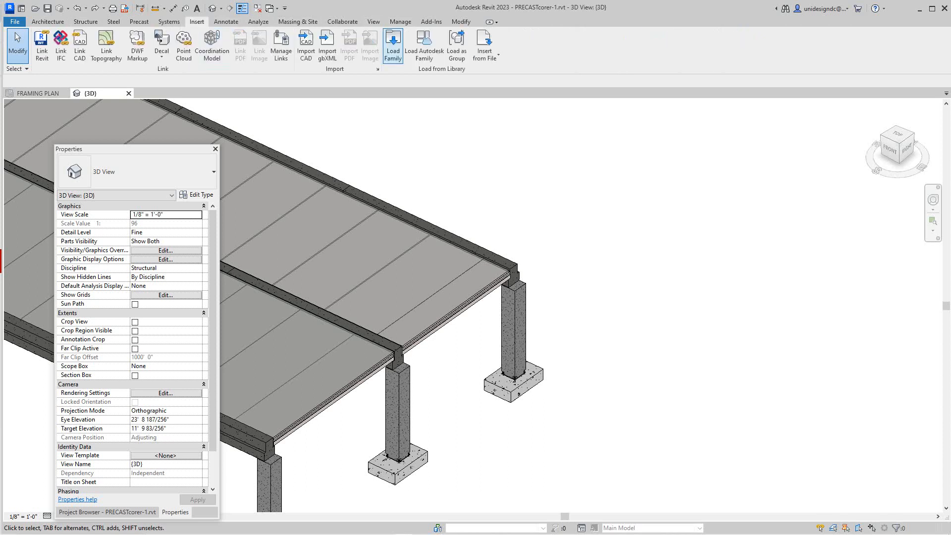
click(424, 46)
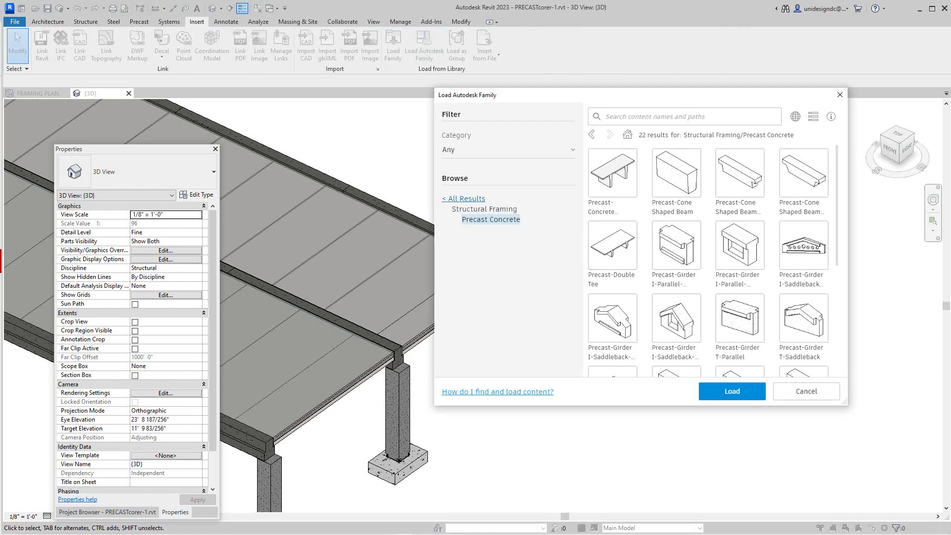
click(484, 209)
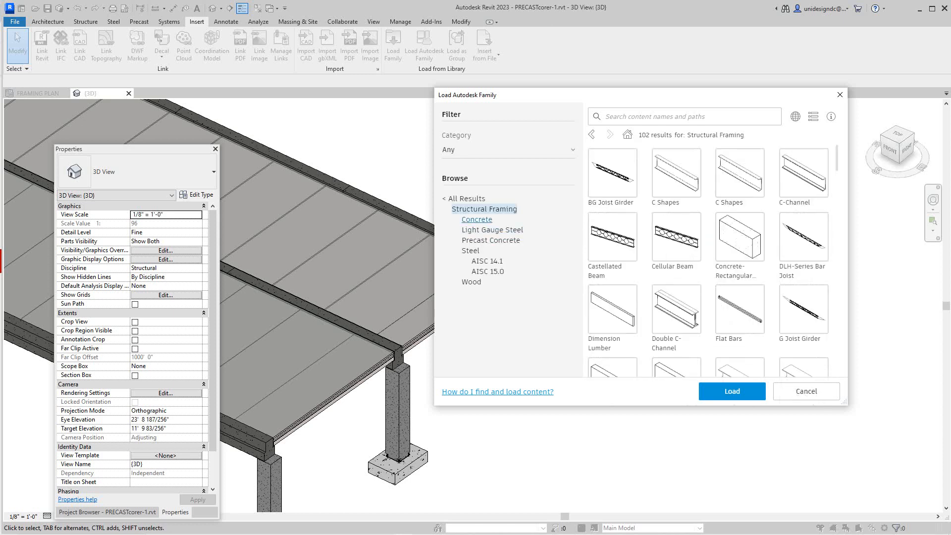
click(477, 220)
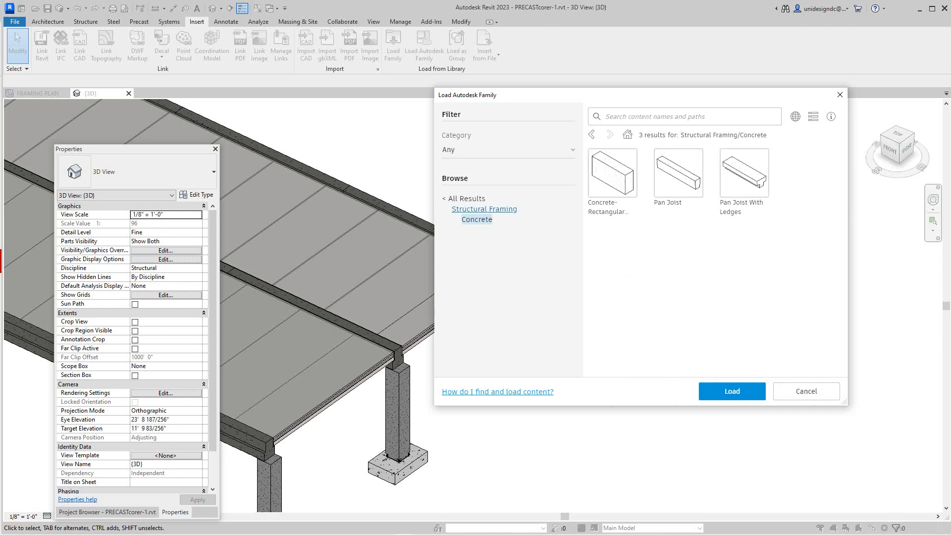
click(484, 209)
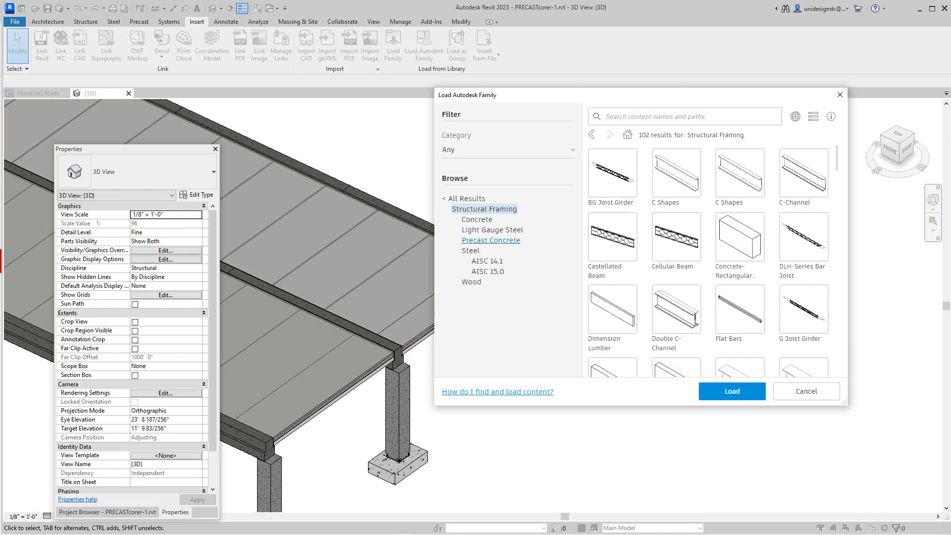
click(490, 241)
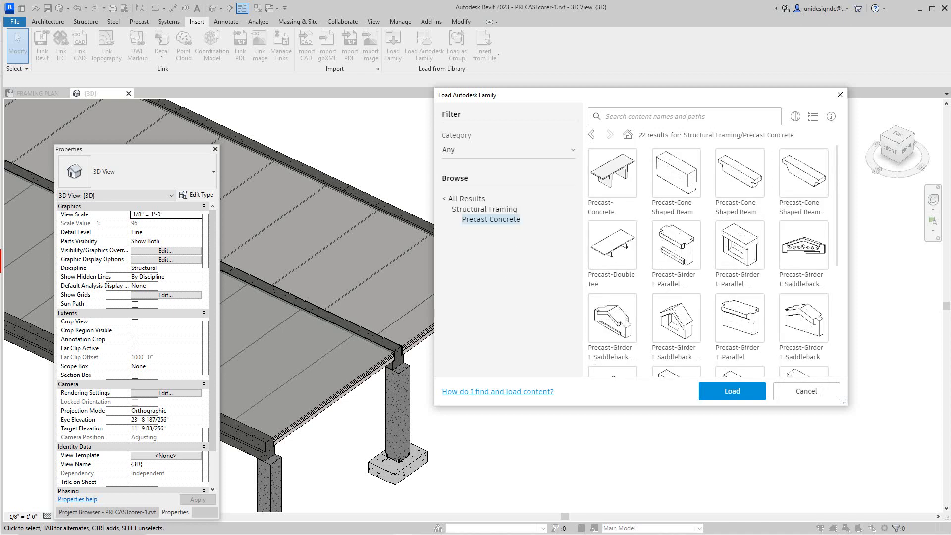
scroll(740, 243, down, 4)
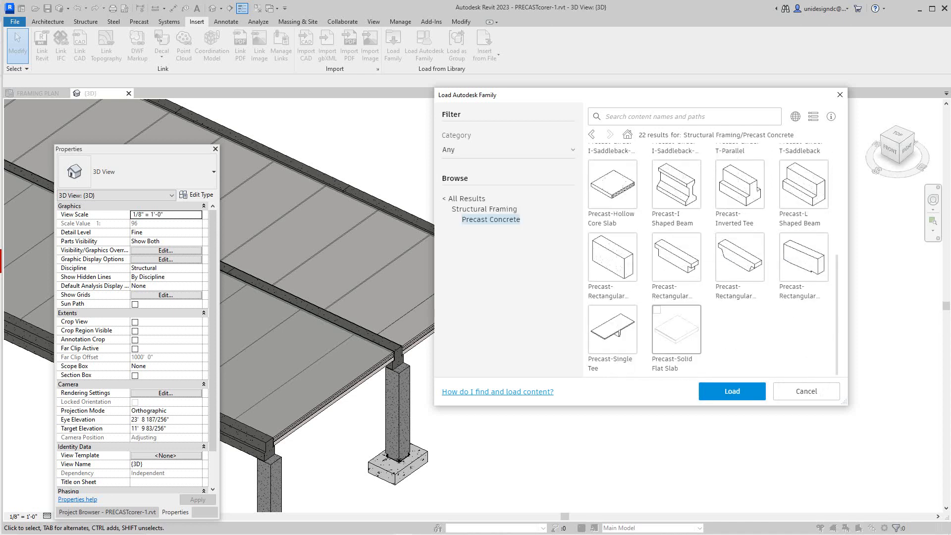
scroll(613, 282, up, 2)
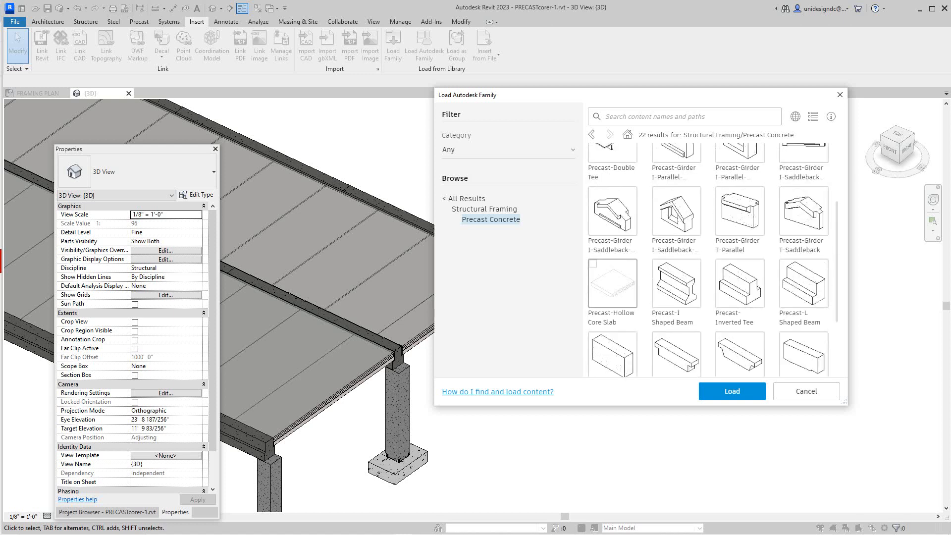
click(612, 283)
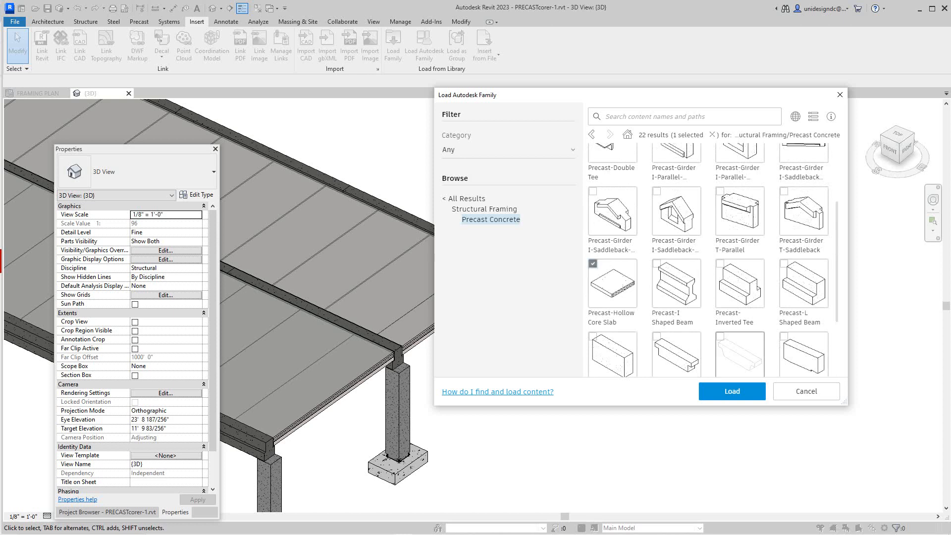
click(732, 391)
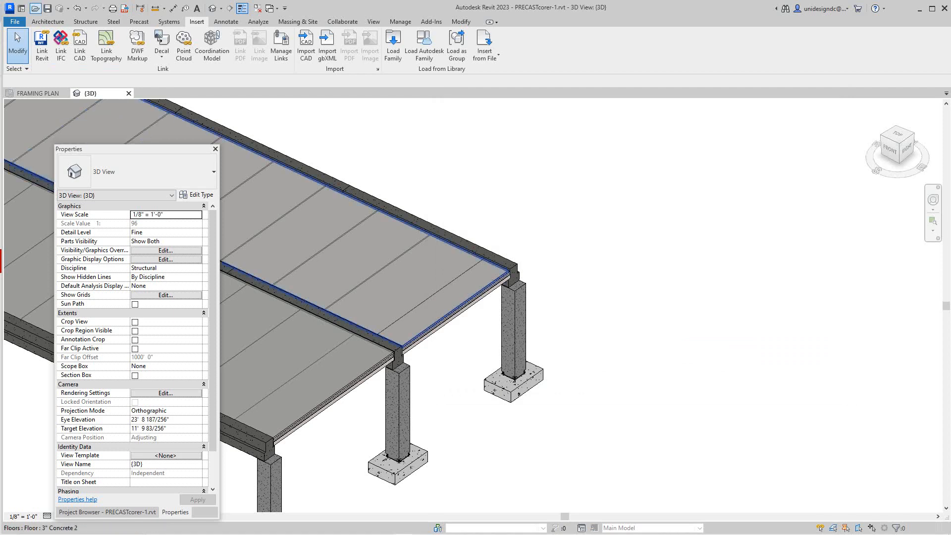
- Place a Precast-Hollow Core Slab 4HC6 as a beam about 18' long in the empty space beside the building frame
click(86, 21)
click(43, 42)
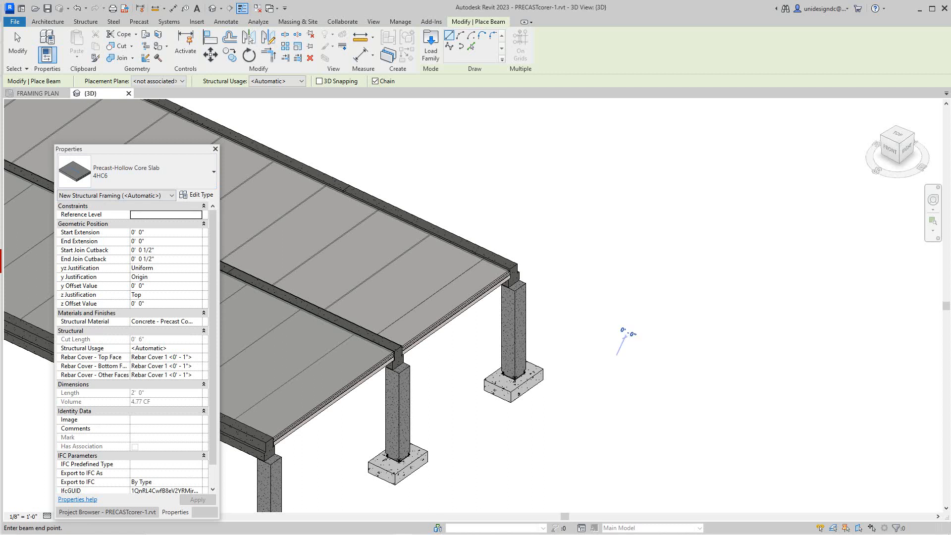
click(616, 359)
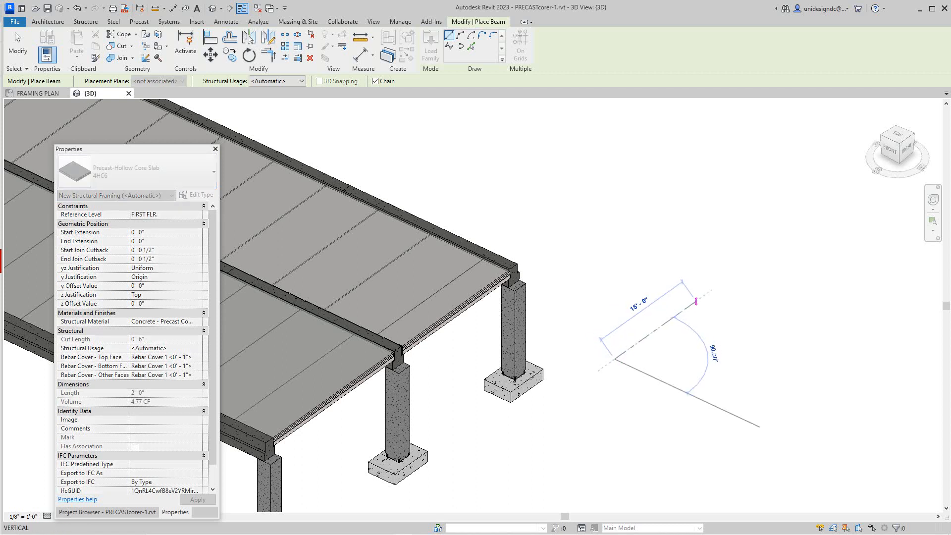
click(706, 286)
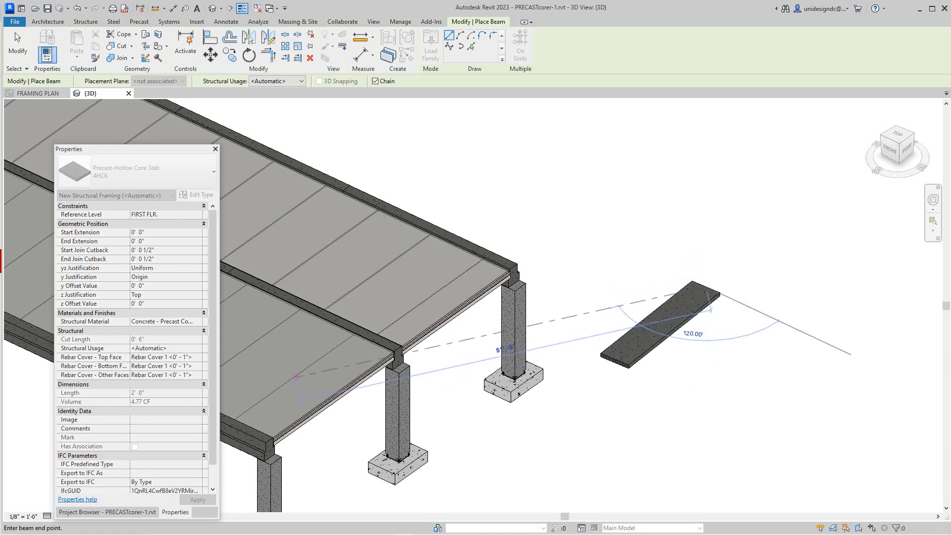
right_click(633, 434)
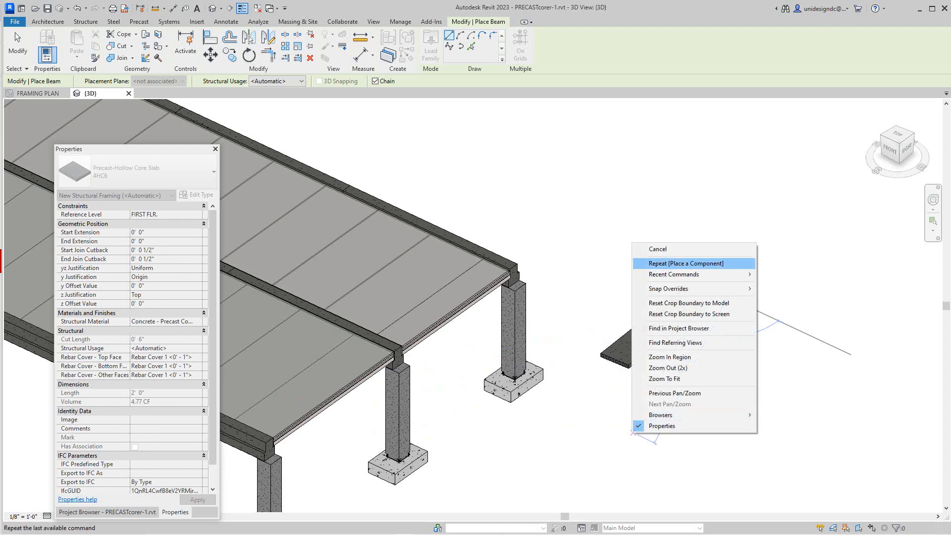
click(658, 248)
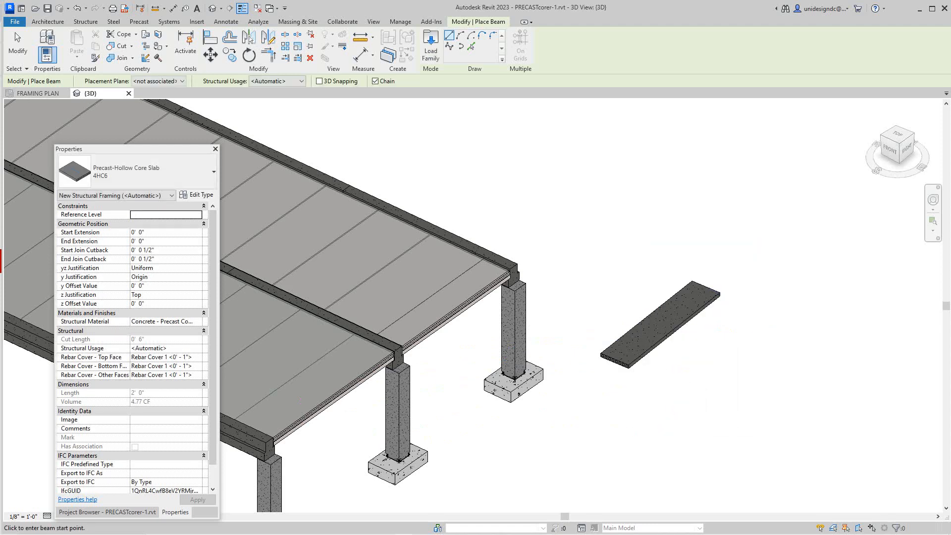
right_click(592, 259)
click(618, 266)
scroll(678, 345, up, 1)
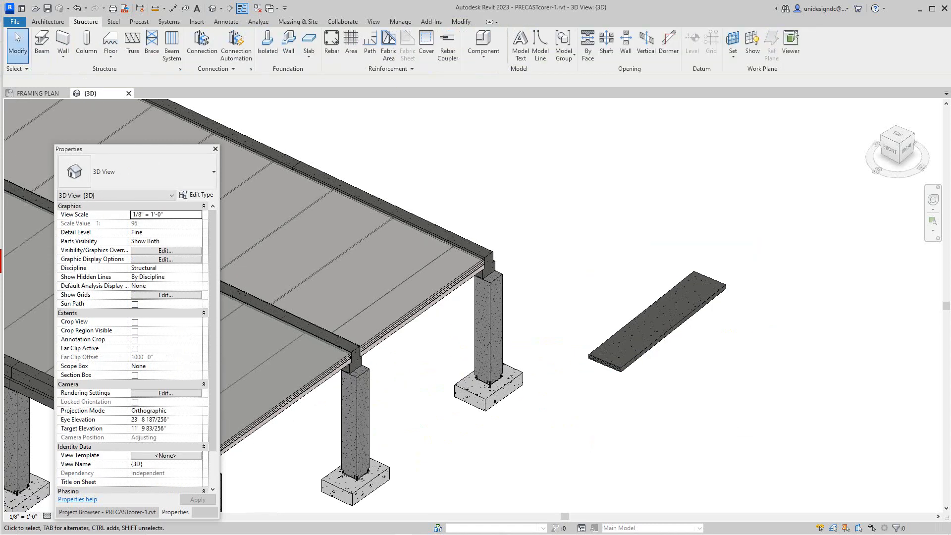
- Set the length of the newly placed hollow core slab to 9'
click(674, 328)
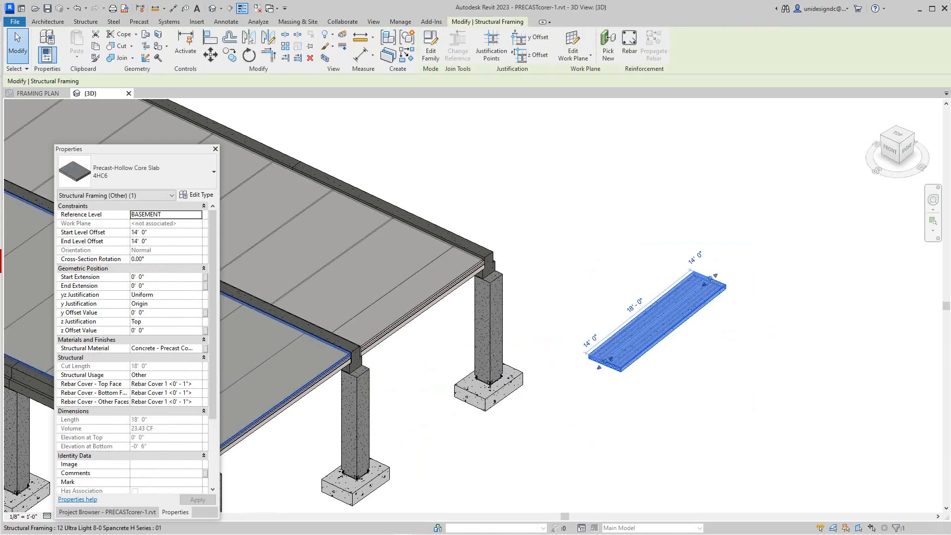
click(634, 303)
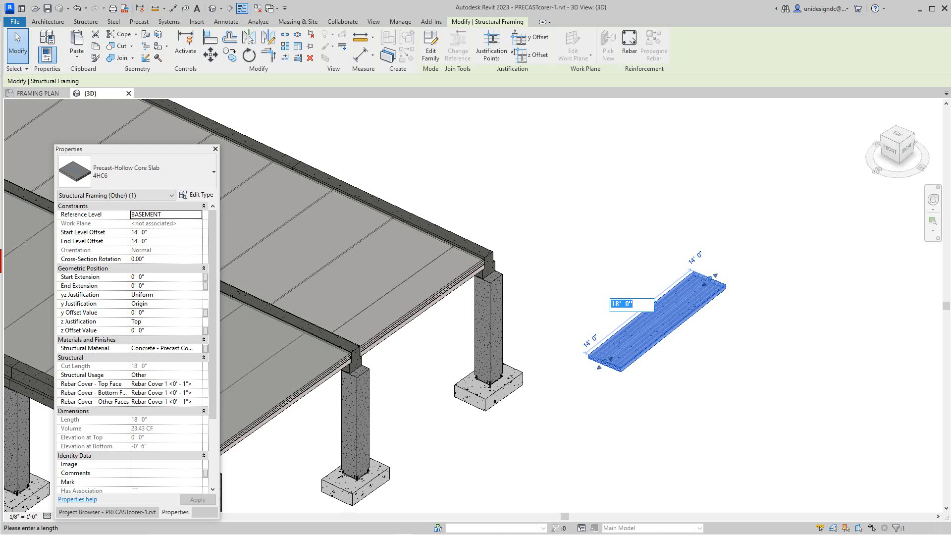
text(9)
key(Return)
key(Escape)
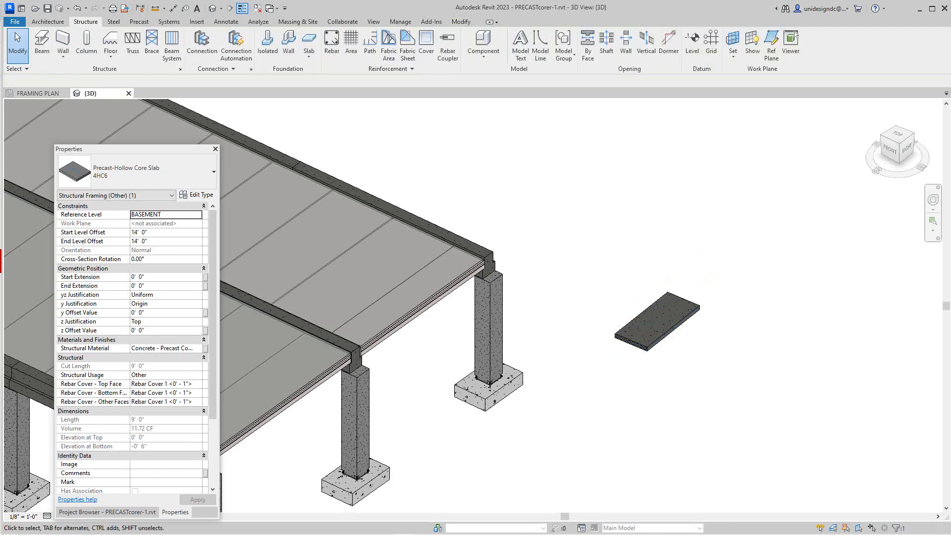
- Open the placed hollow core slab's family for editing
scroll(644, 317, up, 2)
click(649, 320)
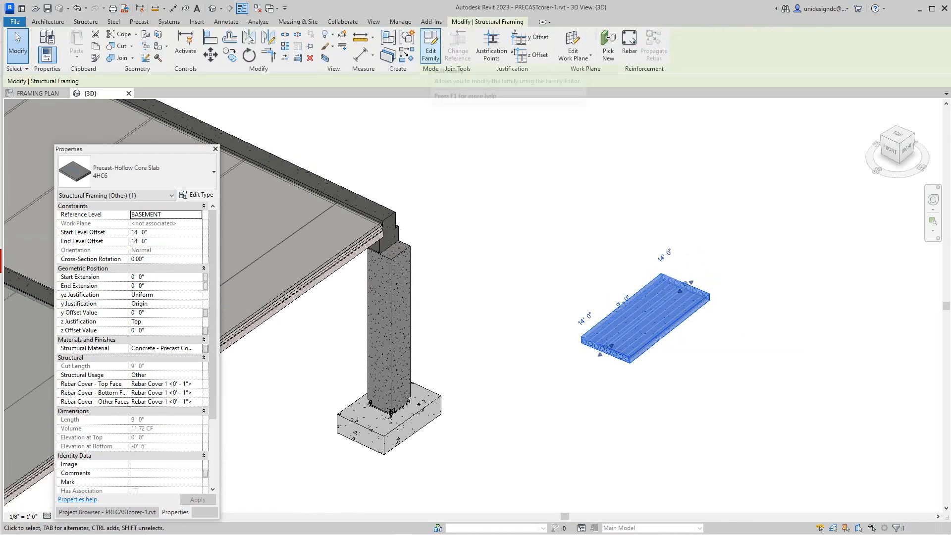
click(431, 47)
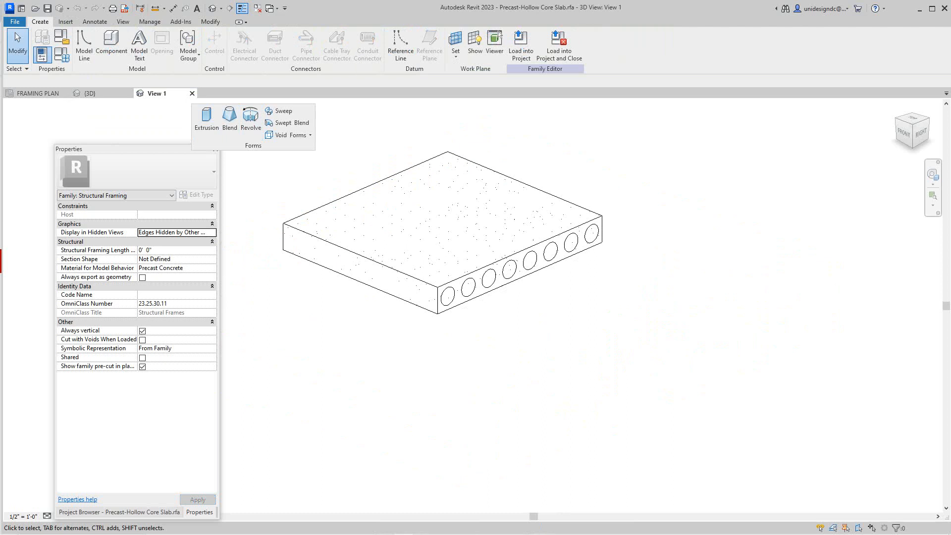
- Open the family's Ref. Level floor plan and bring the slab with its Length dimension and reference planes into view
click(119, 512)
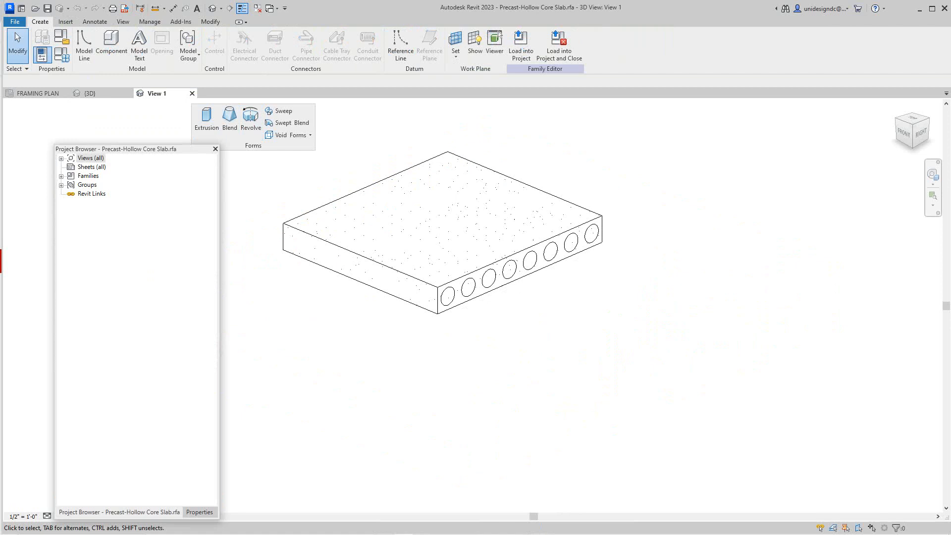
click(61, 159)
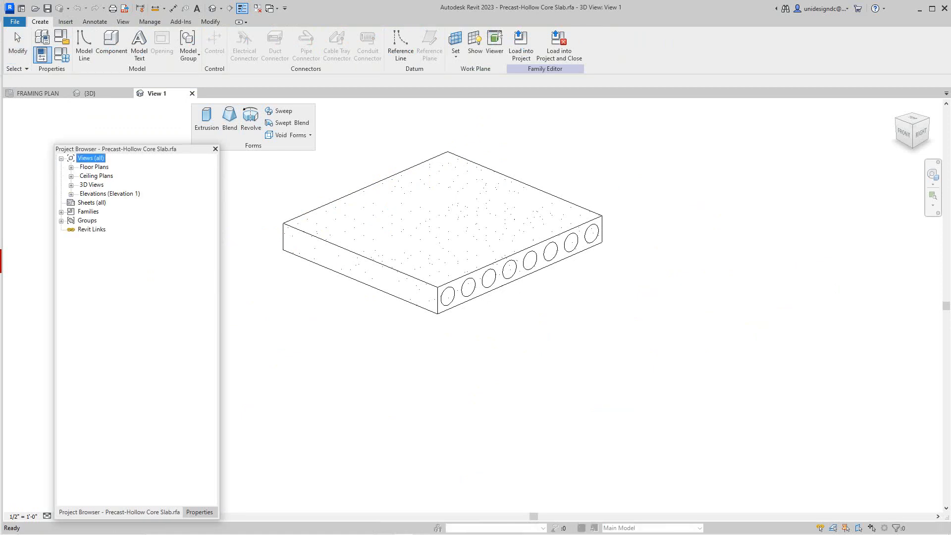
click(70, 167)
double_click(102, 175)
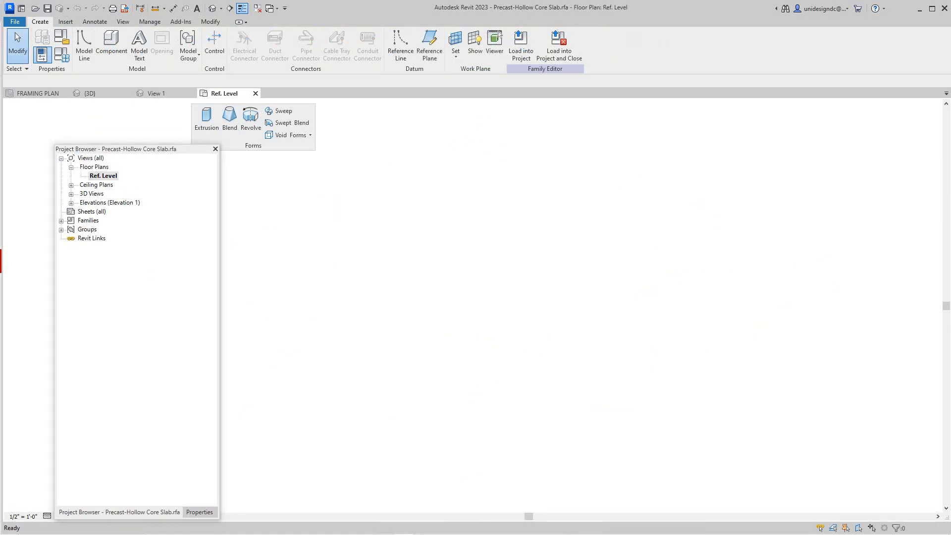
scroll(509, 177, up, 1)
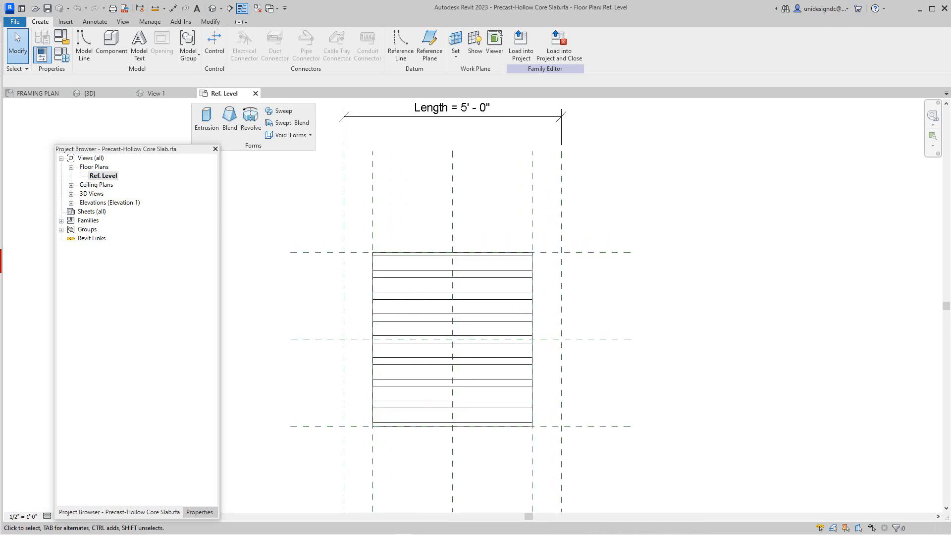
scroll(510, 176, down, 1)
middle_drag(509, 177, 516, 198)
scroll(490, 230, up, 1)
middle_drag(490, 230, 586, 207)
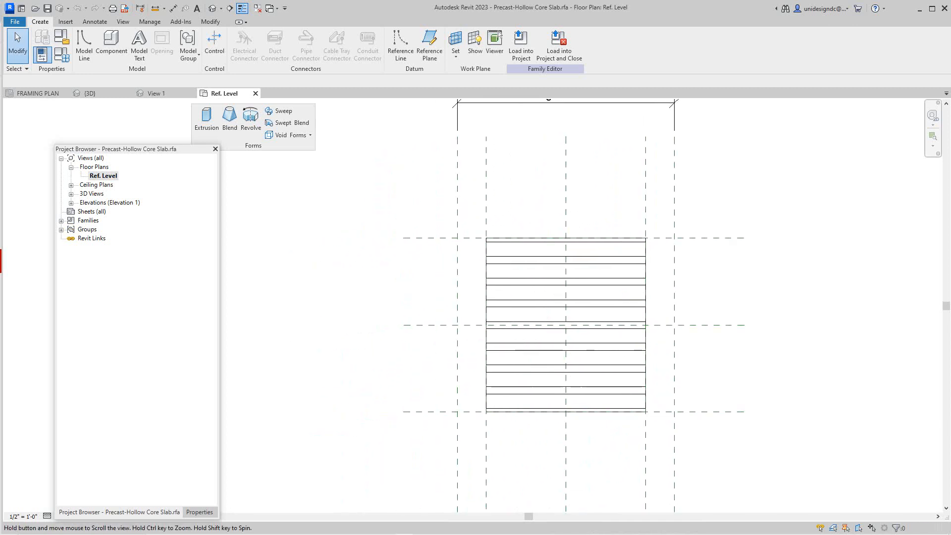
scroll(491, 209, down, 1)
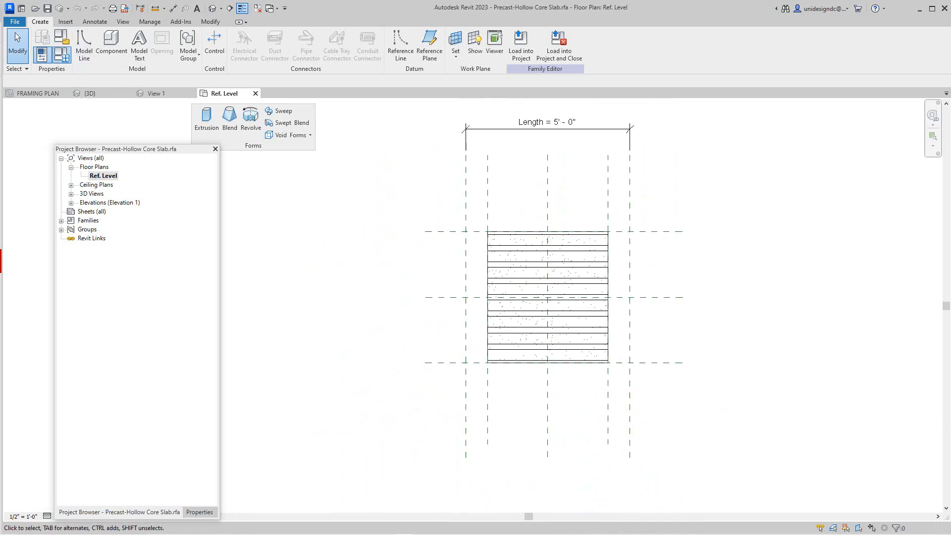
- Review the 4HC6 hollow core slab's family type parameters and the slab in plan
click(43, 55)
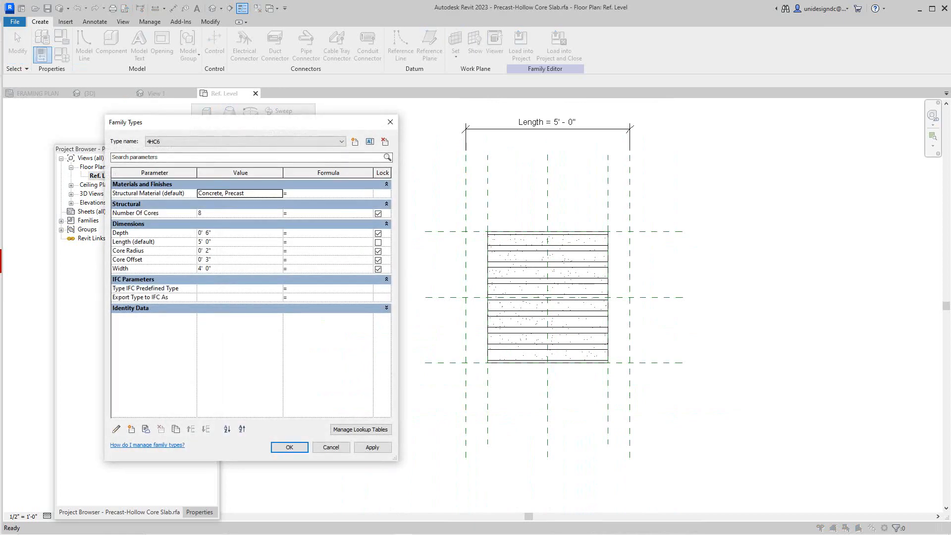
drag(242, 127, 226, 140)
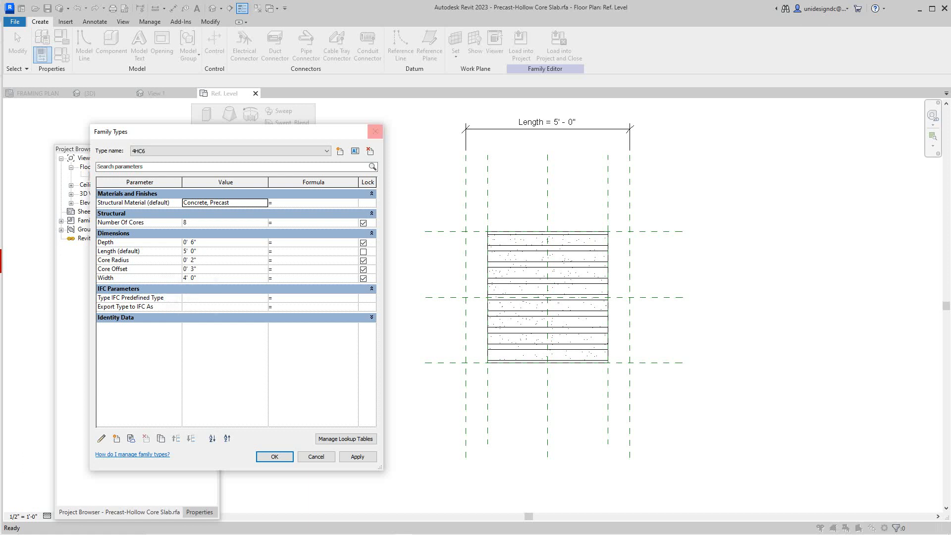
click(375, 132)
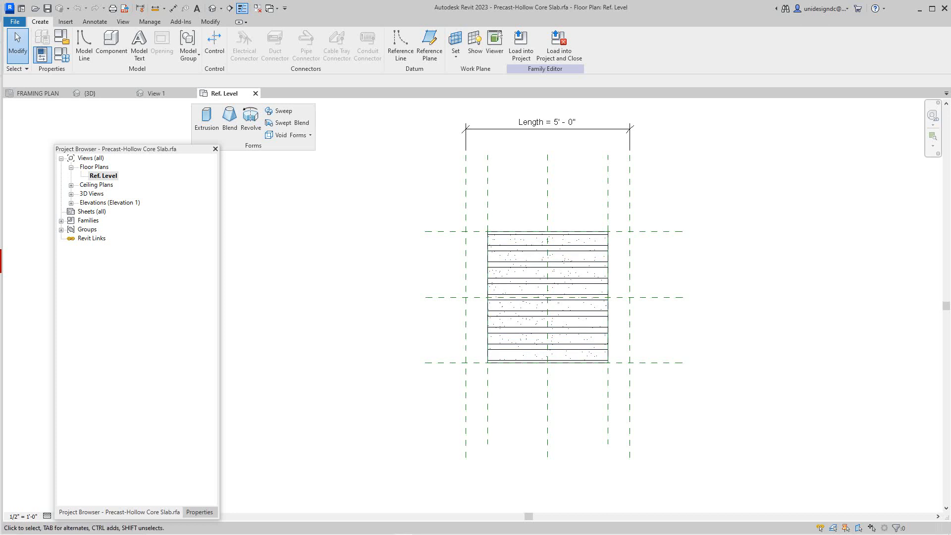
scroll(495, 340, up, 2)
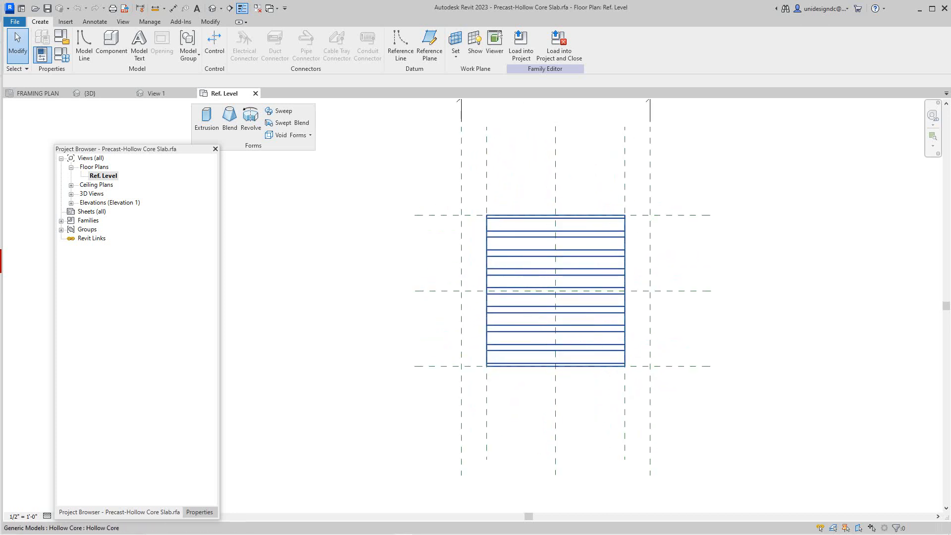
scroll(522, 232, down, 1)
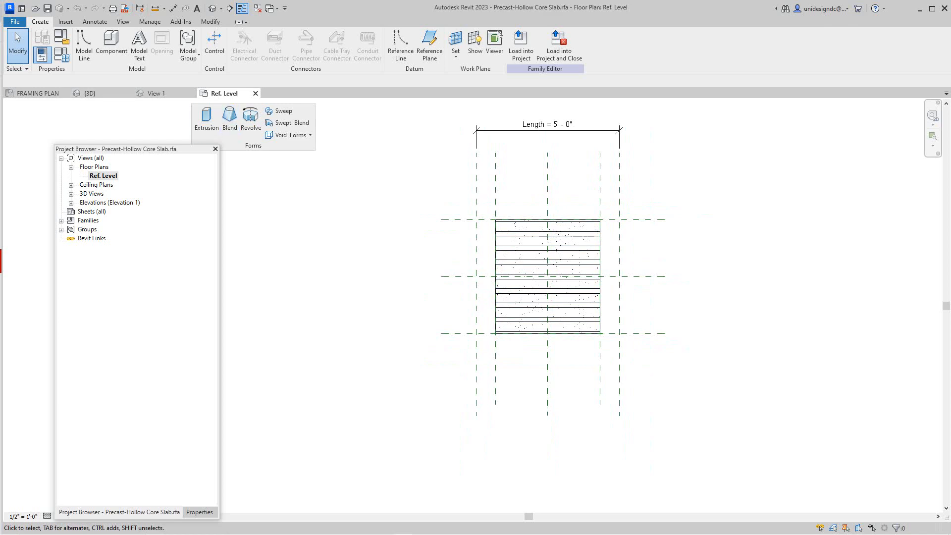
- Set the 4HC6 type's Width to 8' and apply it to the slab
click(61, 55)
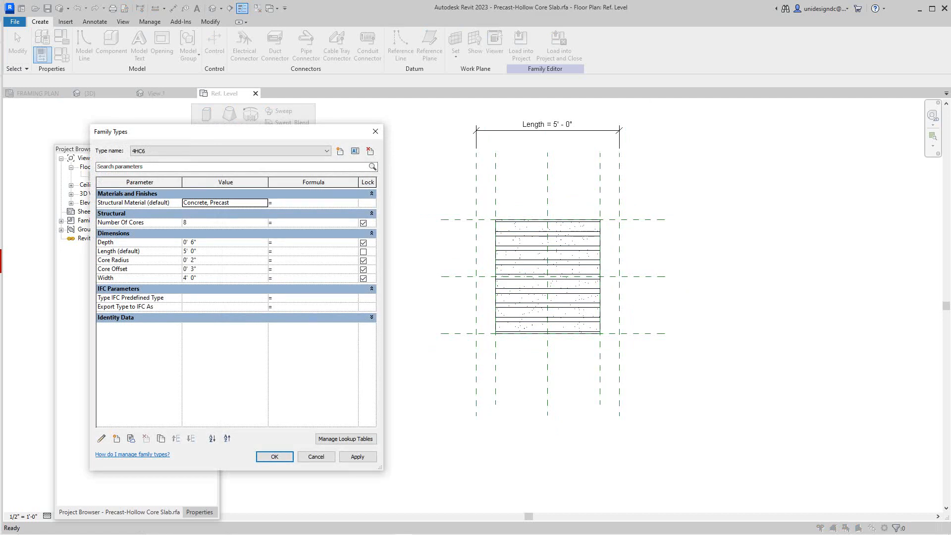
click(187, 278)
text(8)
click(358, 456)
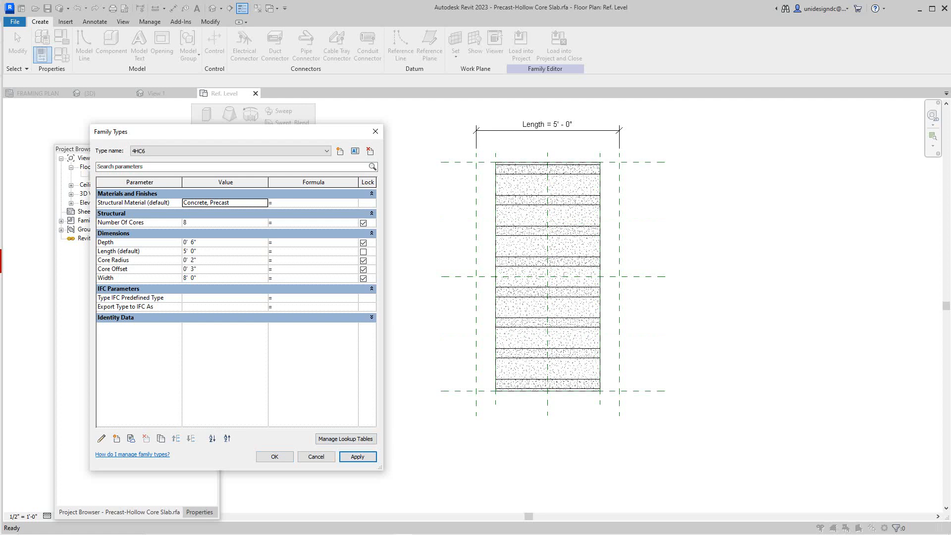
- Set the 4HC6 type's Width back to 4', apply it and close the family types
click(197, 278)
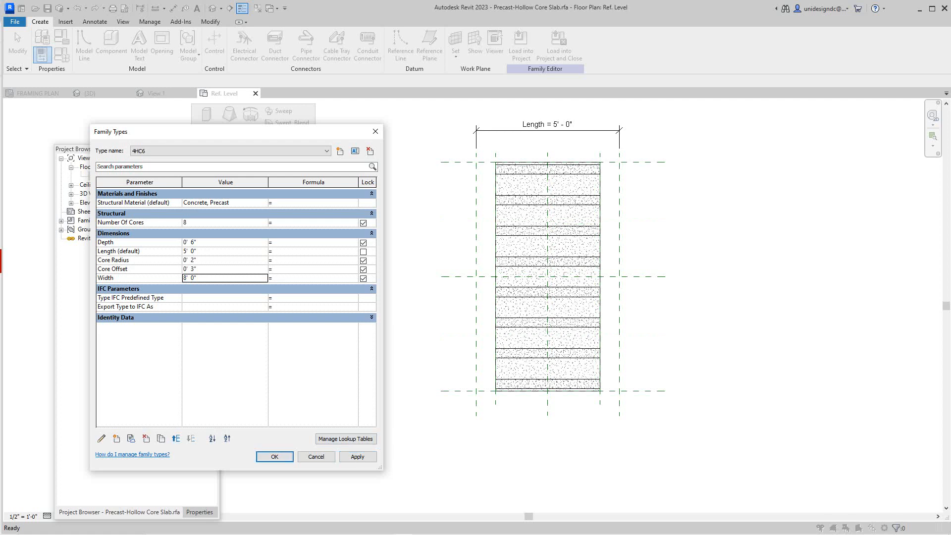
click(187, 278)
drag(187, 278, 183, 278)
text(4)
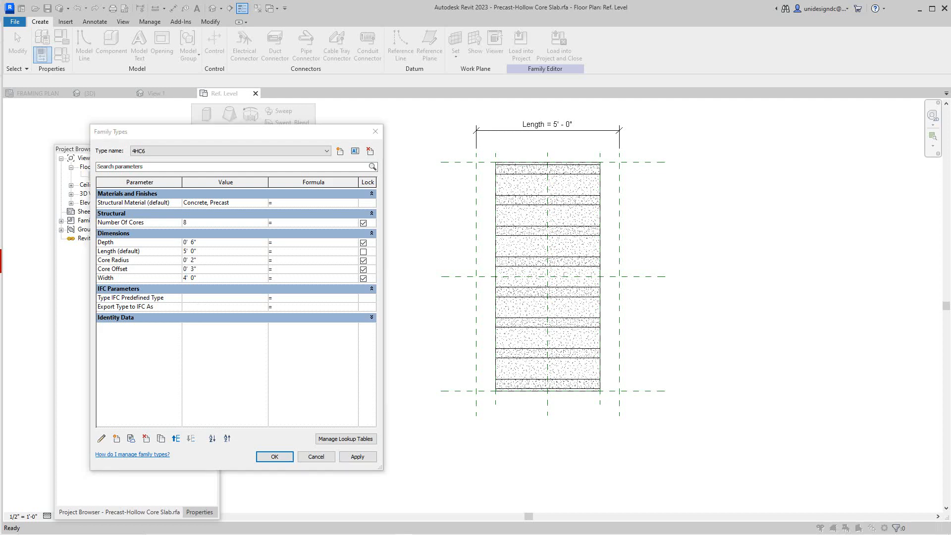
click(357, 457)
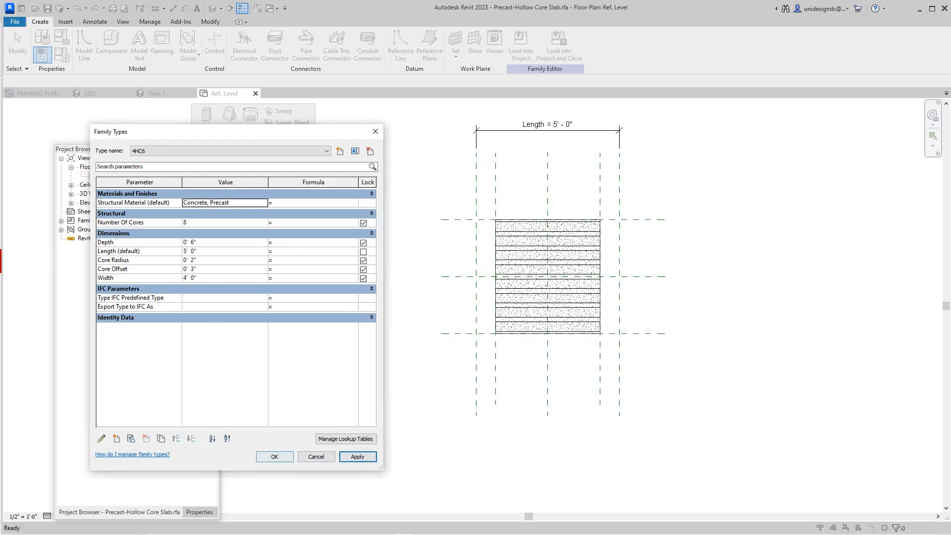
click(275, 456)
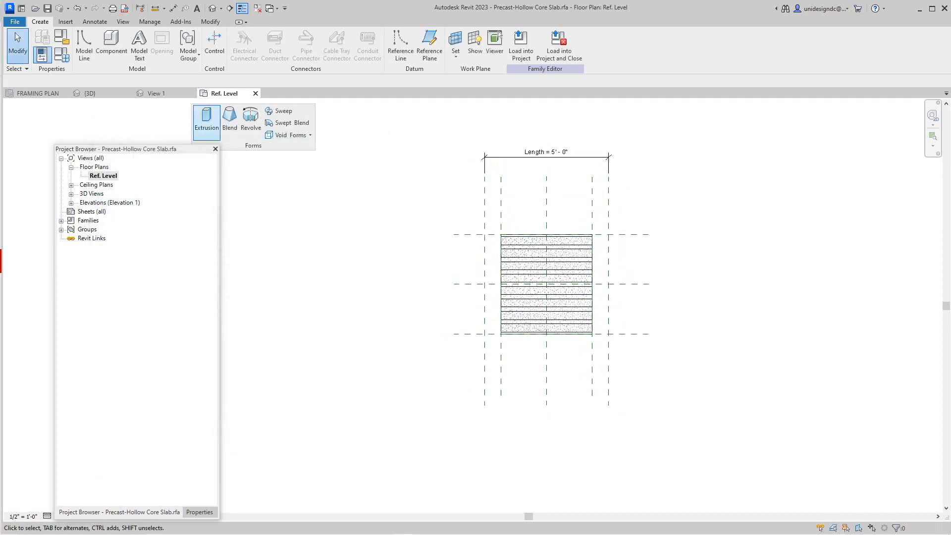
- Open the family's default 3D view and frame the whole hollow core slab
click(212, 8)
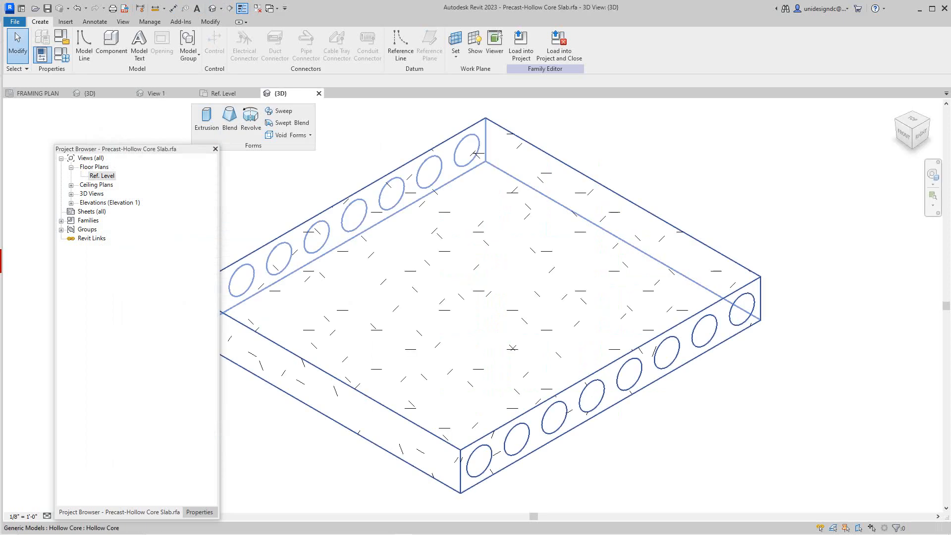
scroll(521, 425, down, 5)
middle_drag(521, 425, 552, 423)
scroll(597, 446, up, 1)
scroll(612, 437, down, 3)
middle_drag(611, 437, 621, 385)
scroll(435, 342, up, 2)
scroll(520, 363, down, 1)
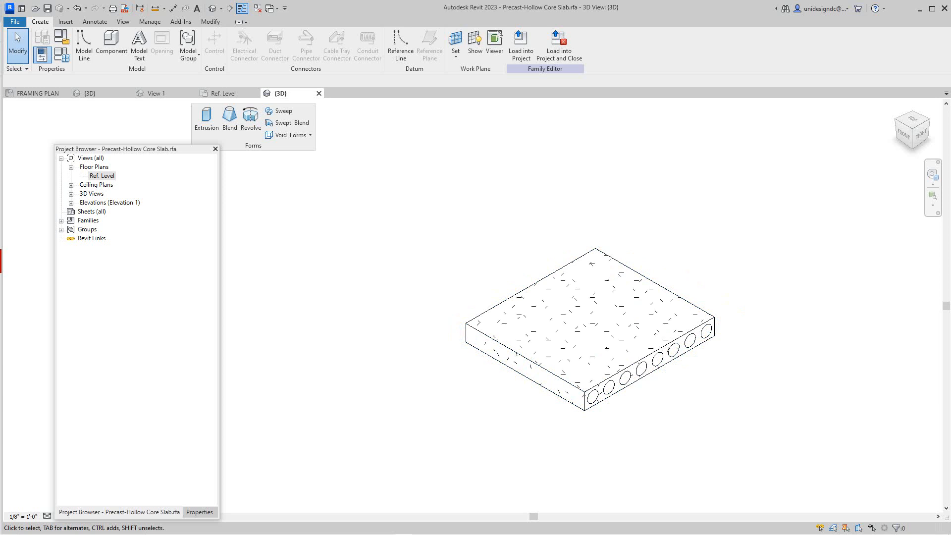
- Check the slab family's type parameters and its Family Category and Parameters settings without changing anything
drag(124, 149, 100, 122)
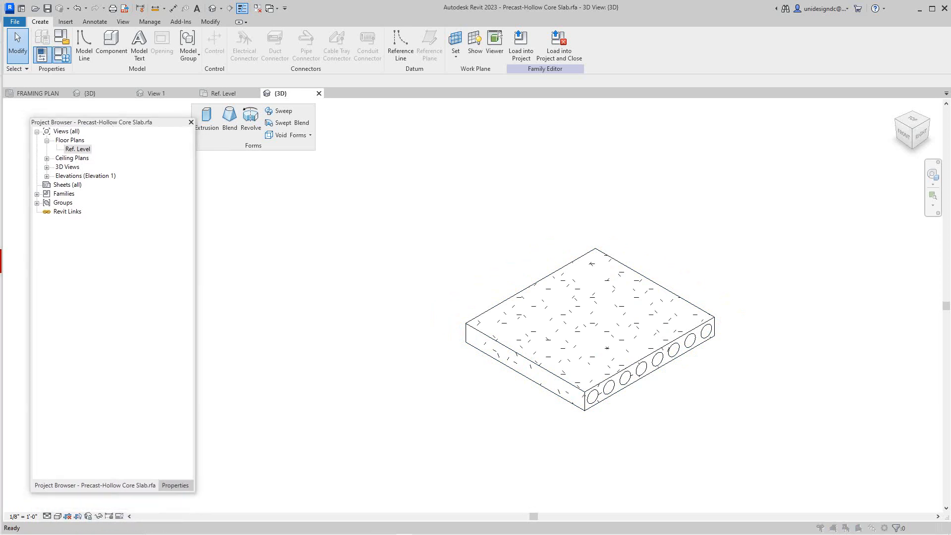
click(62, 55)
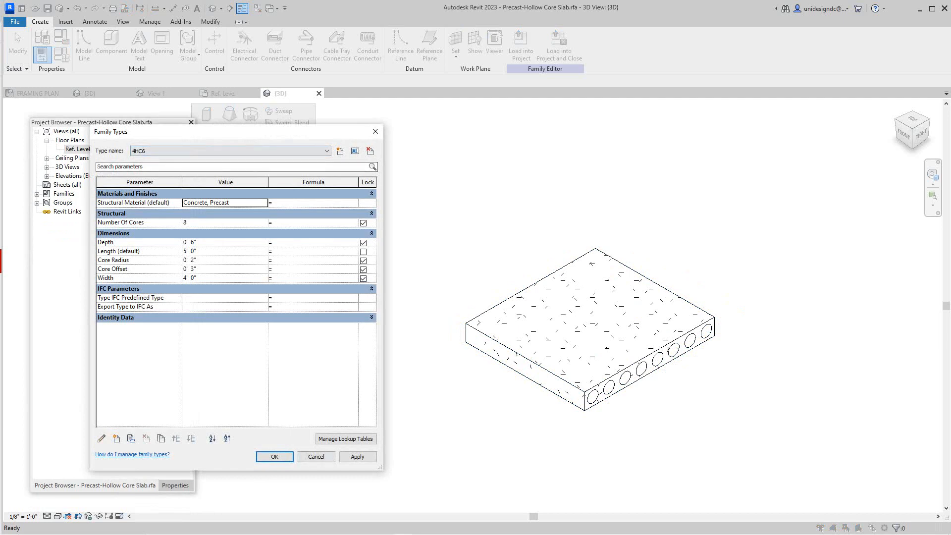
click(316, 456)
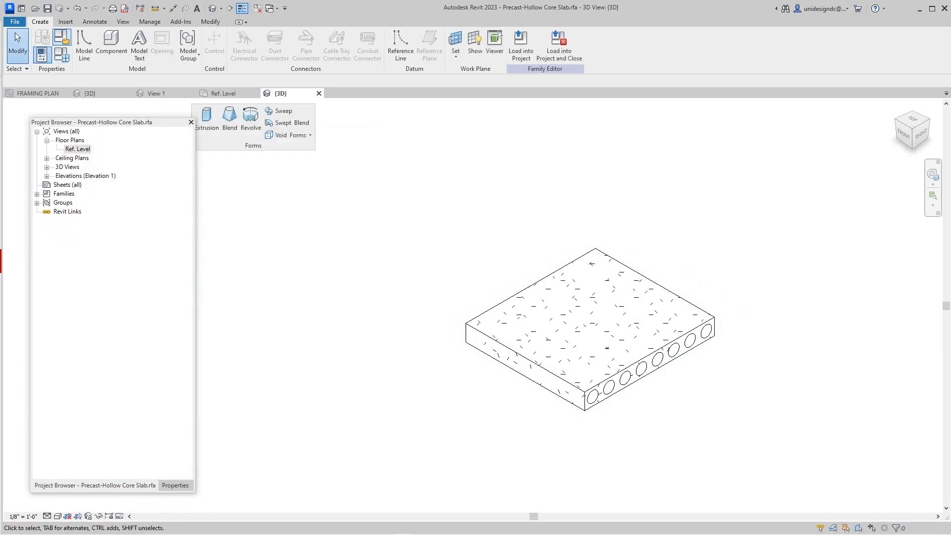
click(62, 37)
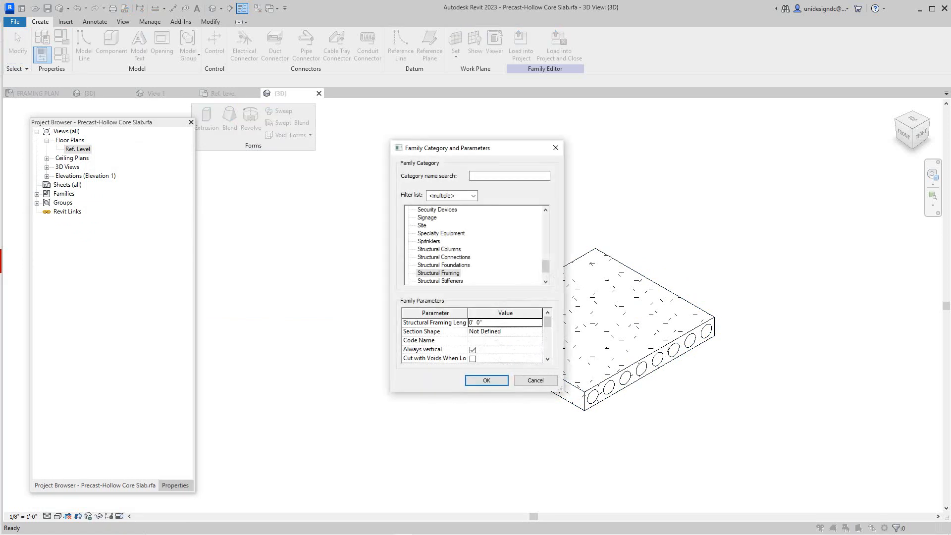
scroll(473, 340, down, 3)
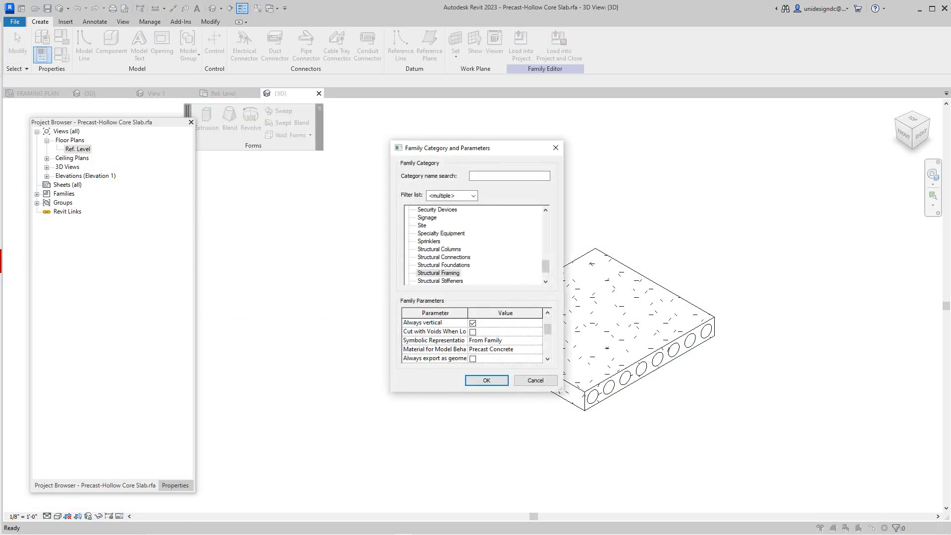
scroll(473, 341, up, 3)
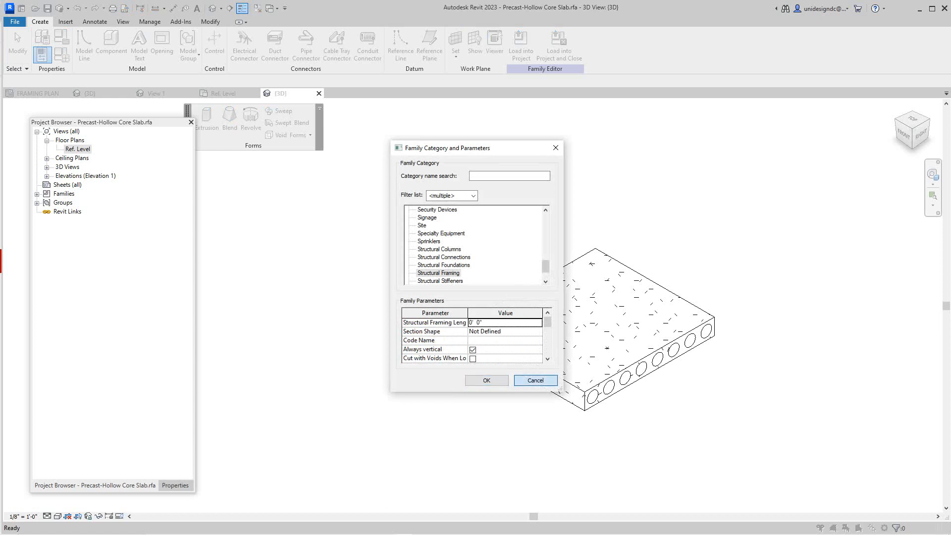
click(535, 380)
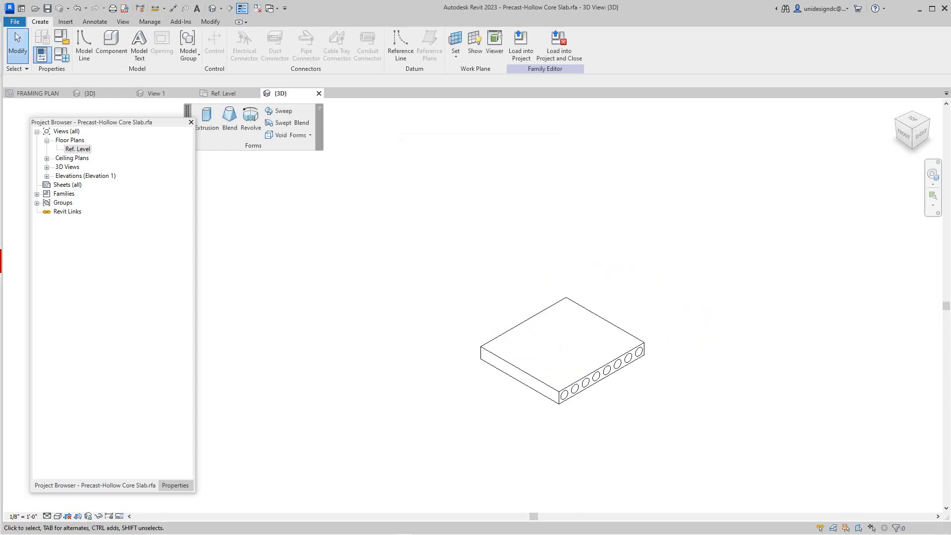
- Close all views of the Precast-Hollow Core Slab family without saving and return to the project
middle_drag(555, 365, 536, 346)
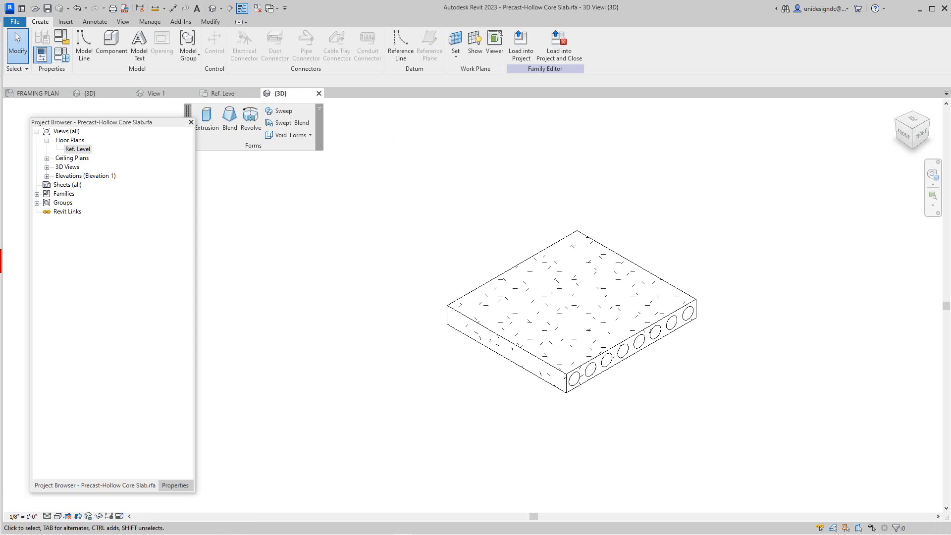
click(319, 93)
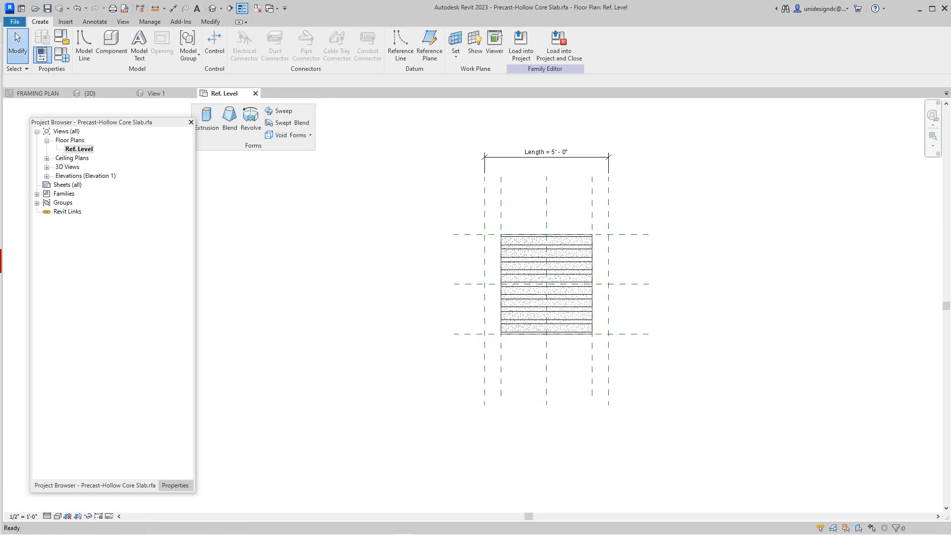
click(255, 93)
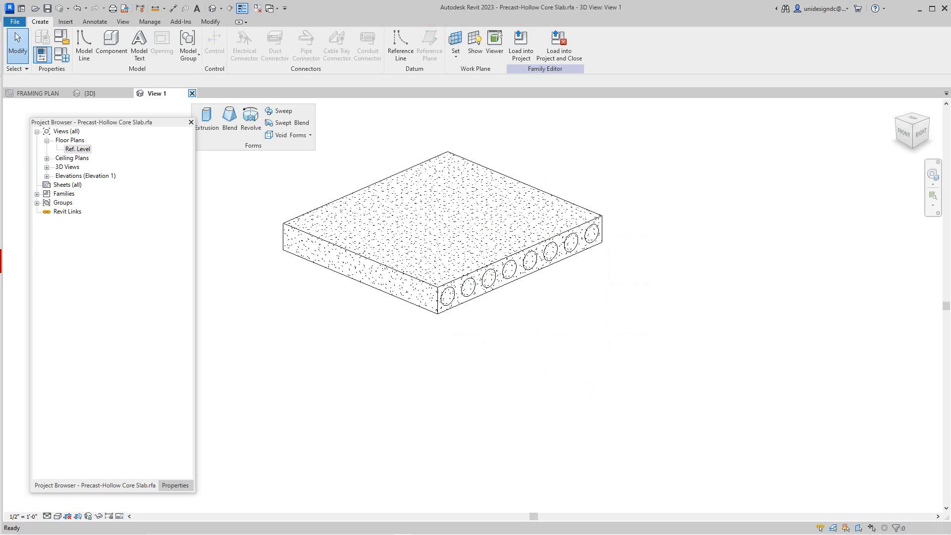
click(192, 93)
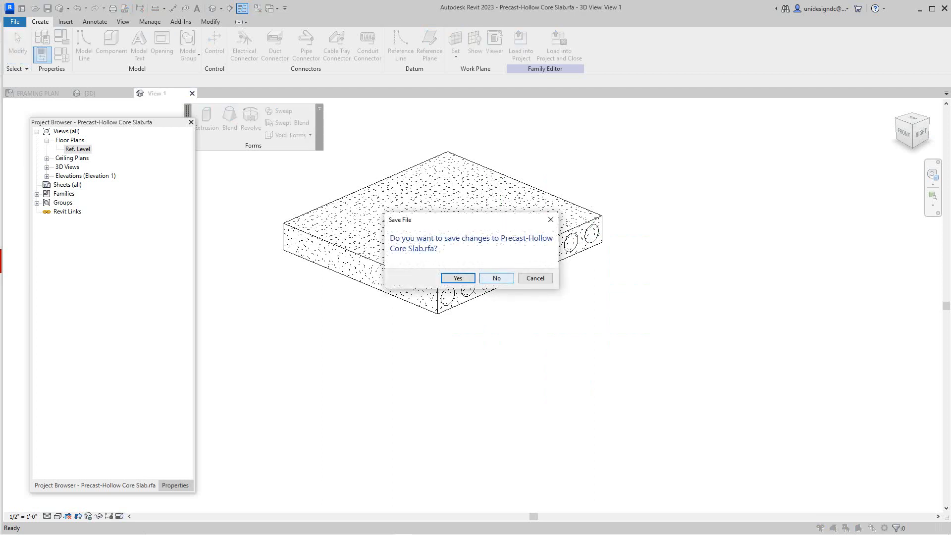
click(497, 278)
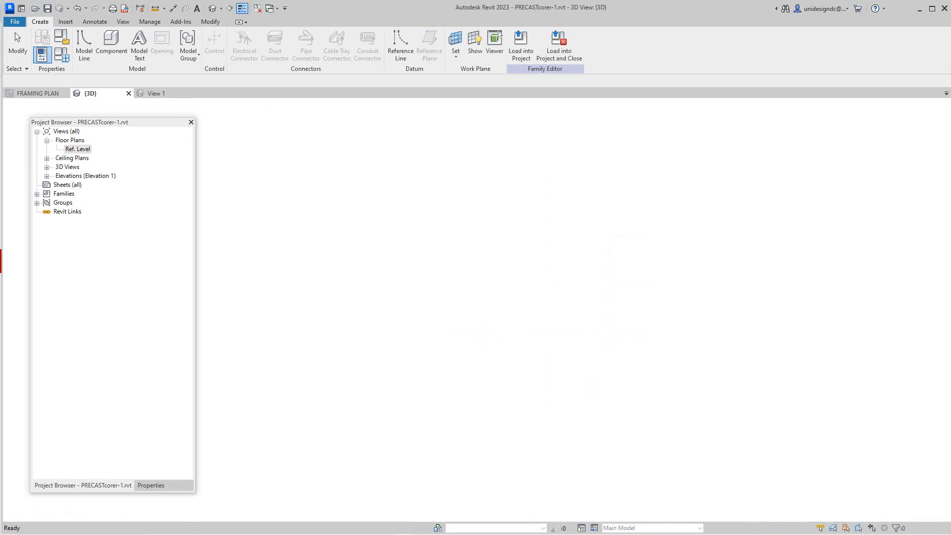
- Examine the properties of the narrow Spancrete slab at the building's edge, including its Cut Length parameter
middle_drag(353, 346, 500, 295)
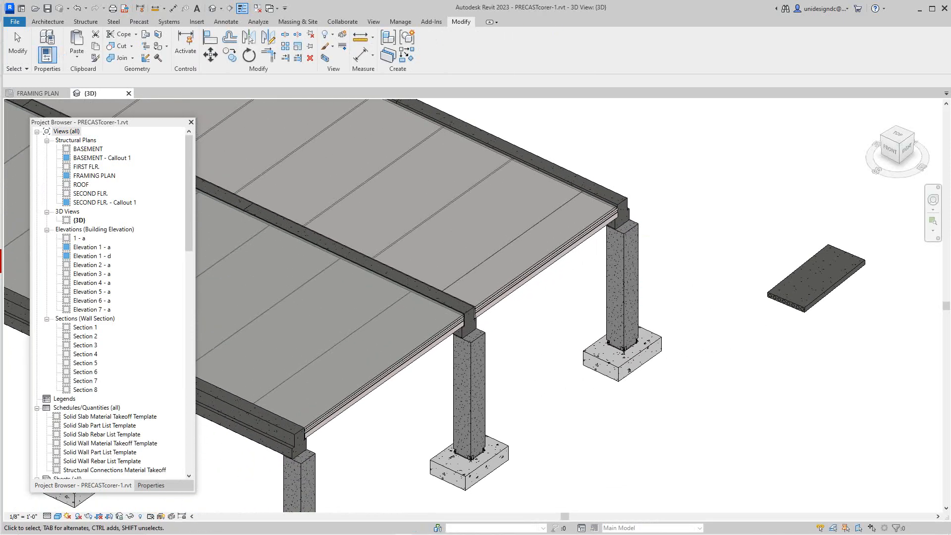
scroll(499, 295, up, 2)
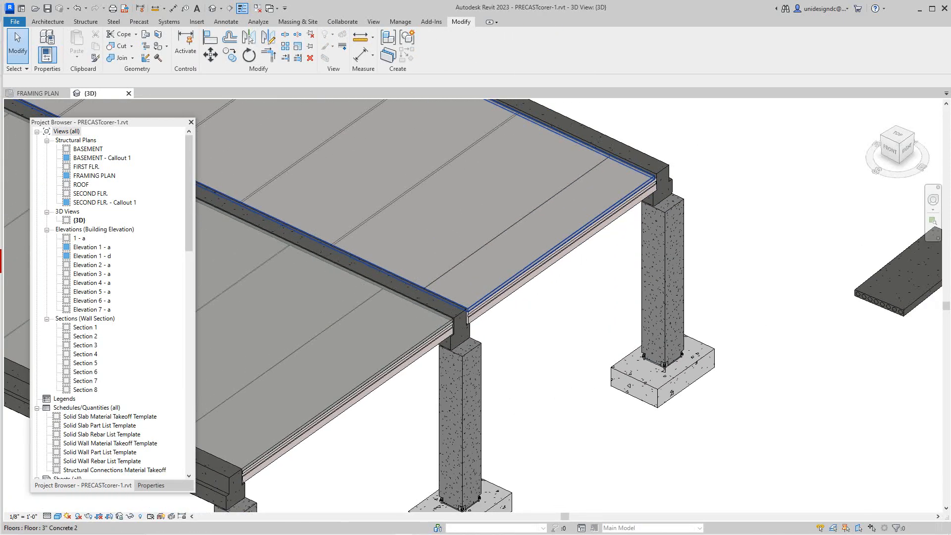
click(431, 297)
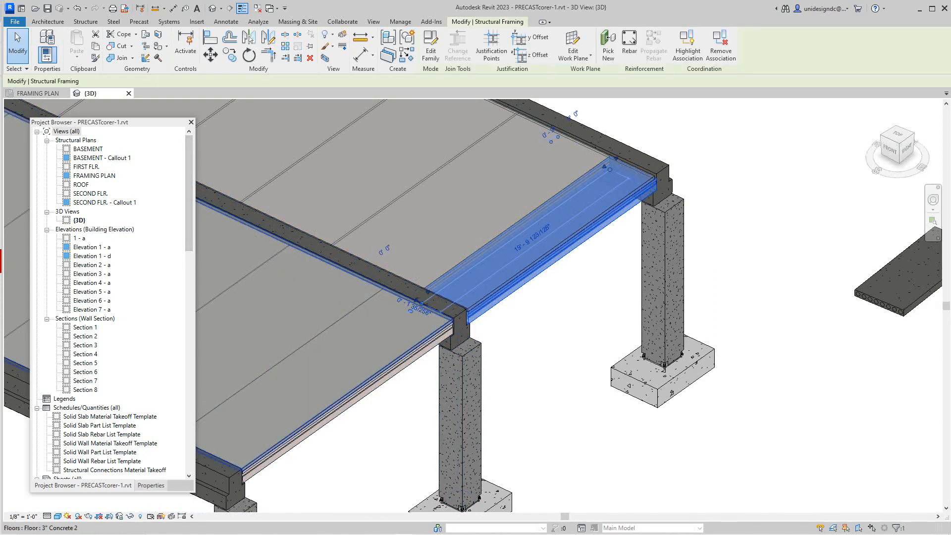
click(150, 485)
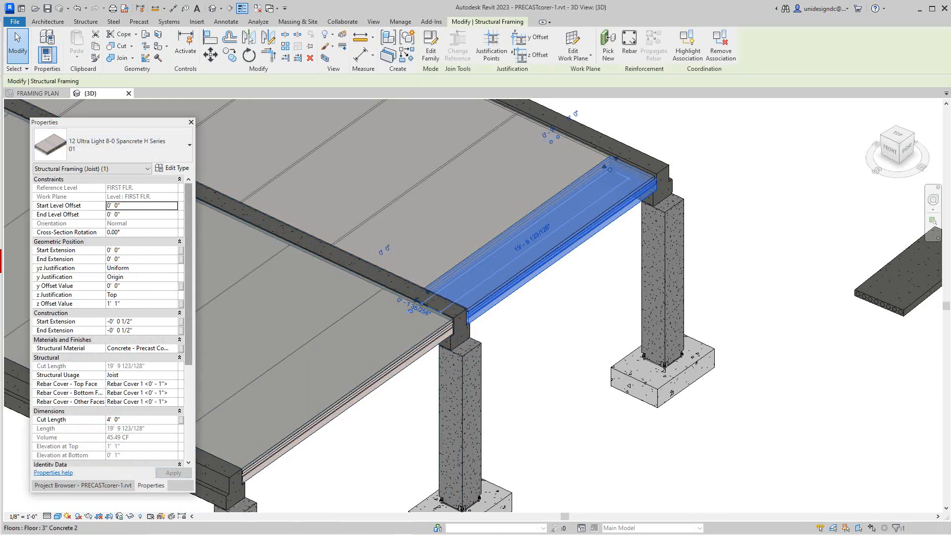
scroll(108, 321, down, 3)
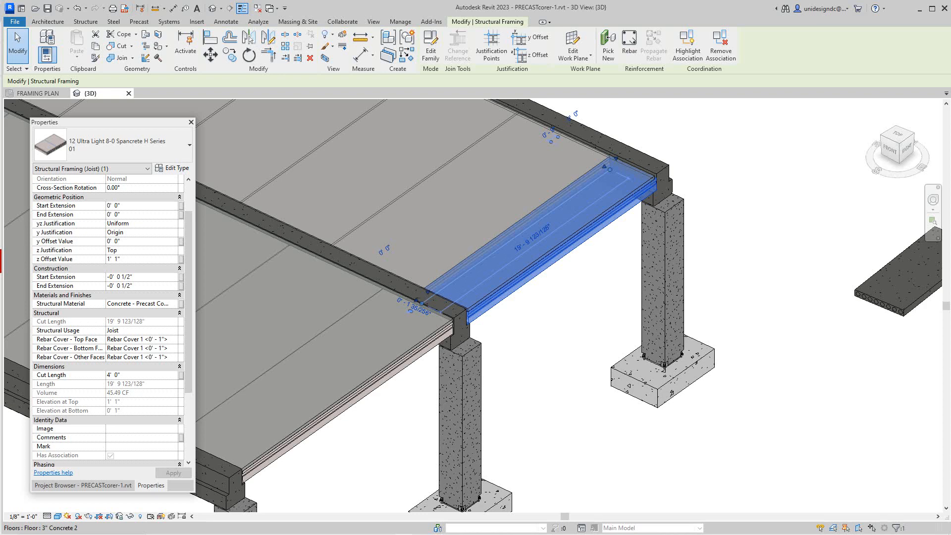
key(Escape)
- Check the type properties of the full-width Spancrete slab beside the edge slab and open its family for editing
scroll(550, 288, down, 3)
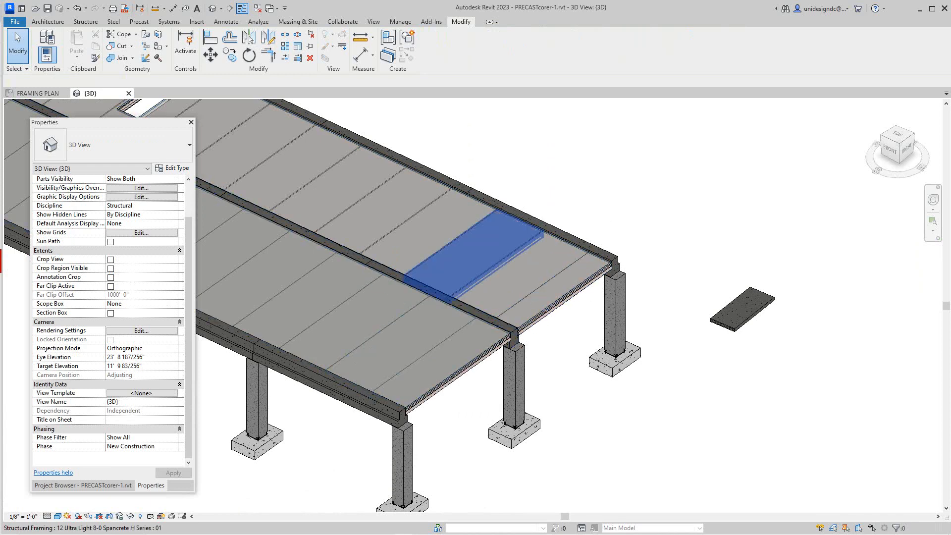
click(475, 255)
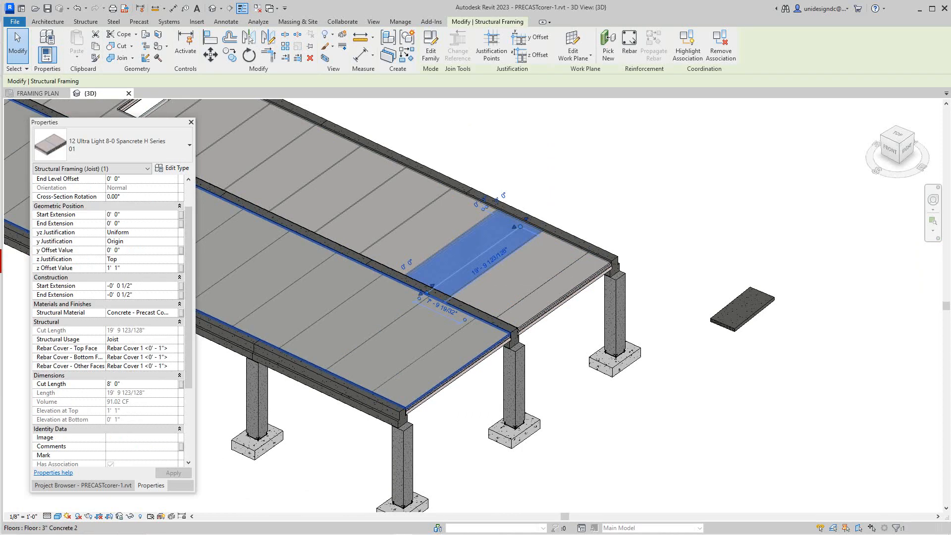
click(173, 169)
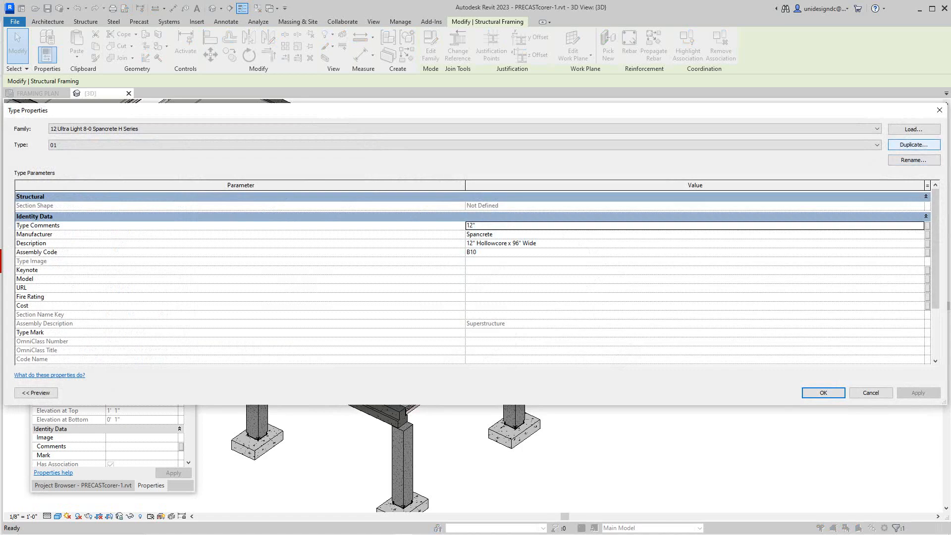
click(871, 392)
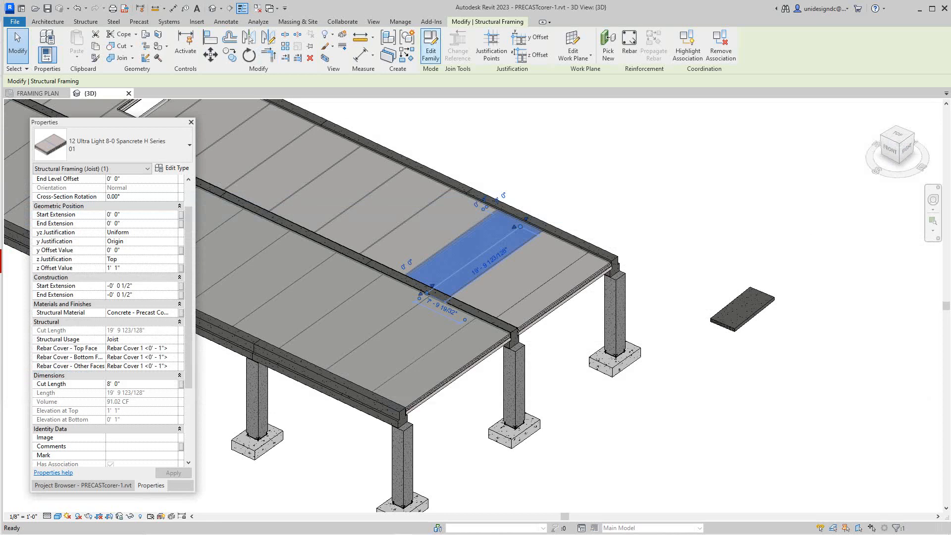
click(430, 47)
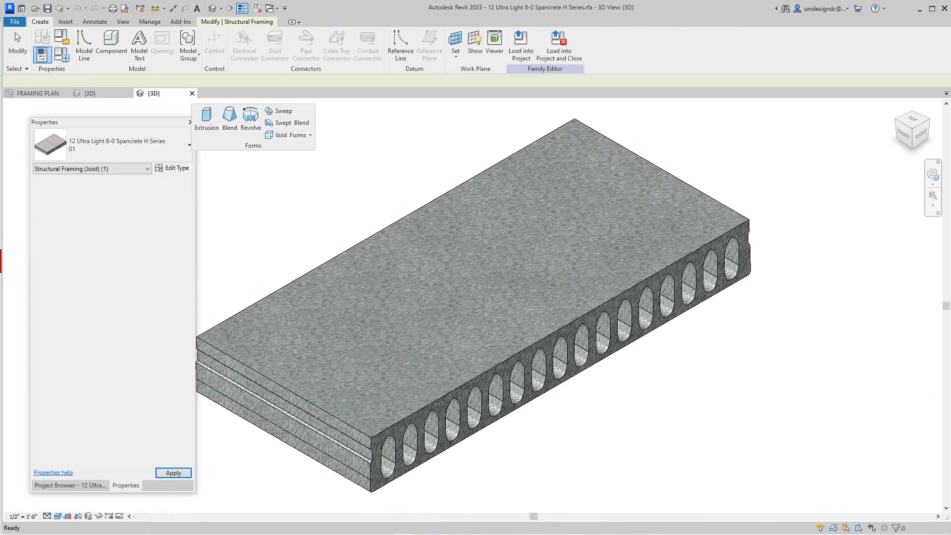
- Examine the Spancrete slab family's hollow cores in 3D from the right side and from an angled view
scroll(589, 250, down, 3)
middle_drag(589, 251, 595, 255)
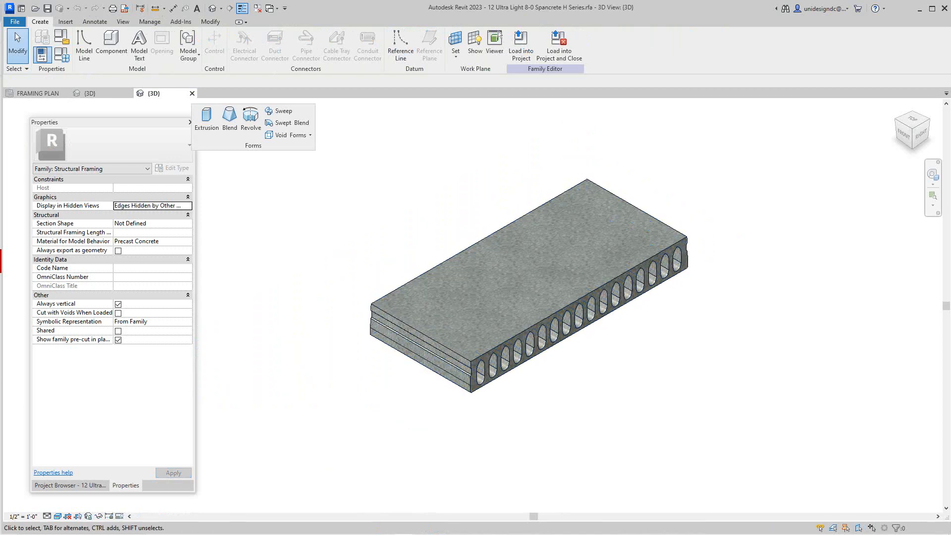
scroll(533, 321, down, 1)
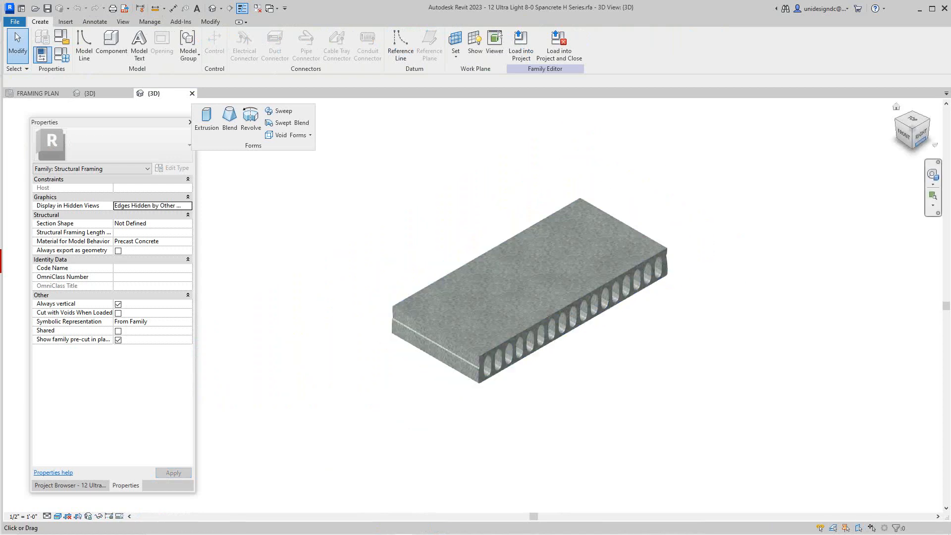
click(920, 135)
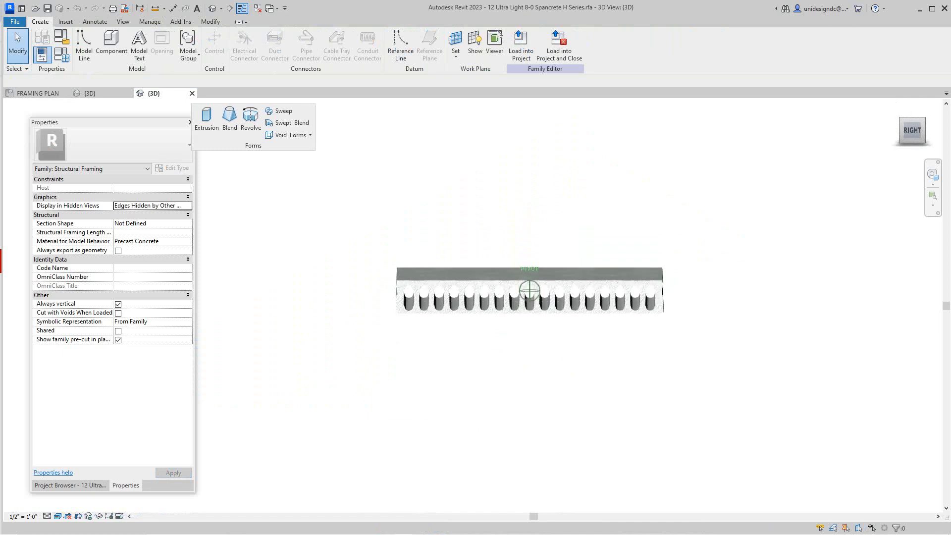
drag(912, 122, 922, 135)
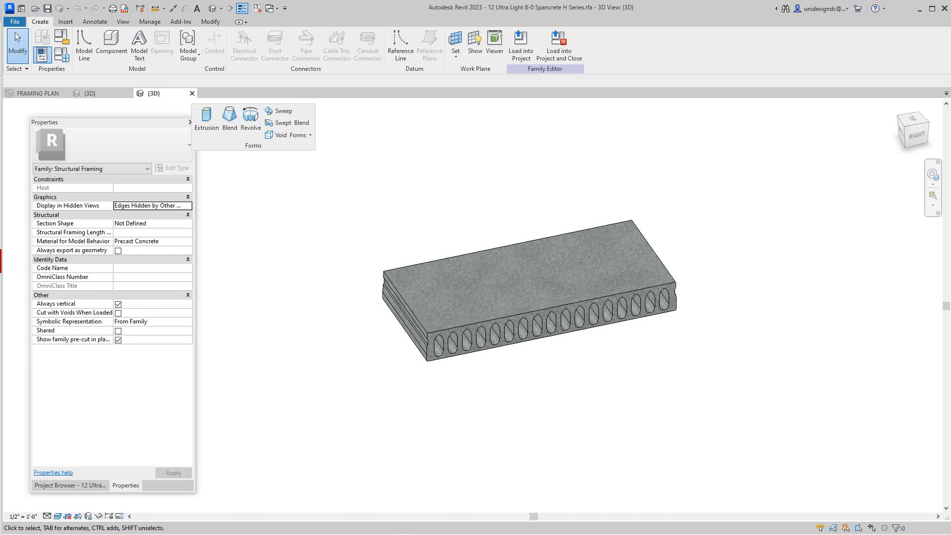
- Open the slab family's Ref. Level floor plan and examine its length and extension calculation dimensions
click(70, 485)
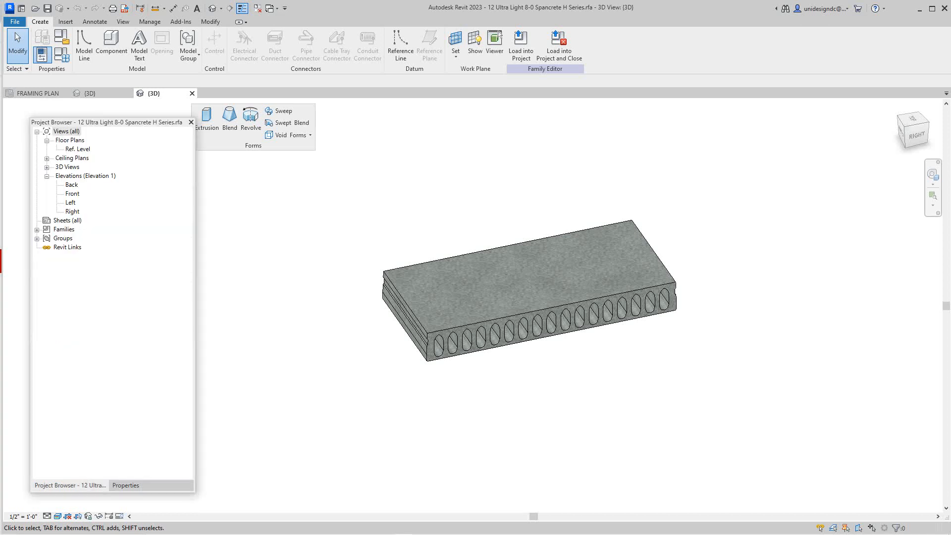
double_click(78, 148)
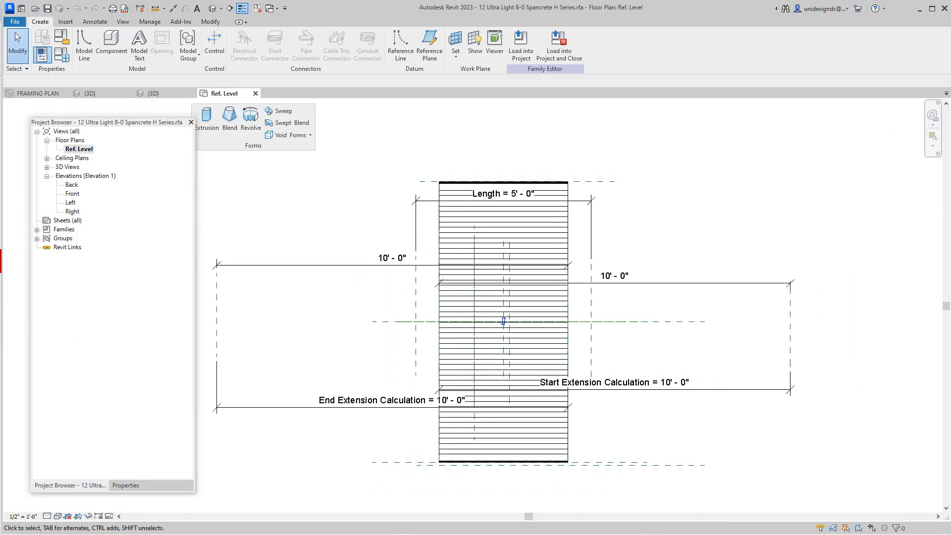
scroll(570, 446, down, 2)
scroll(424, 469, up, 2)
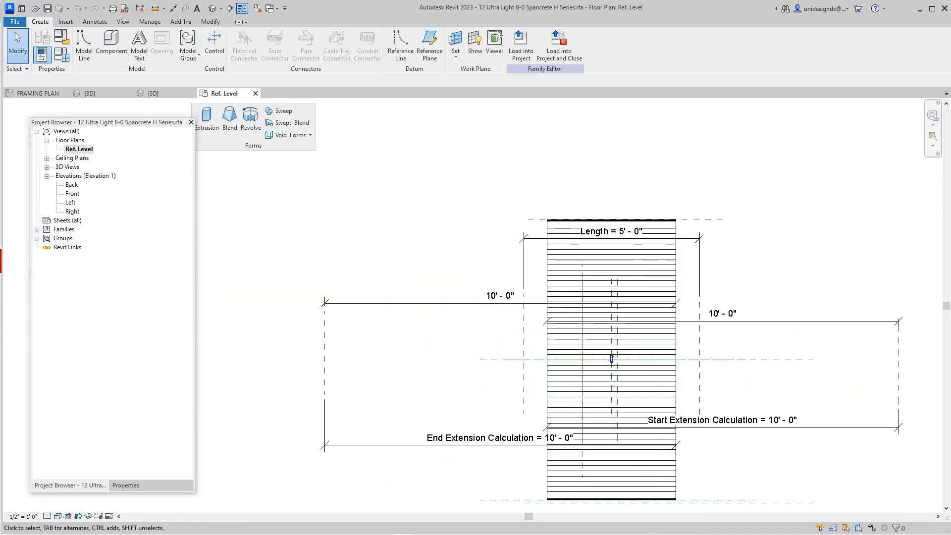
scroll(446, 416, up, 3)
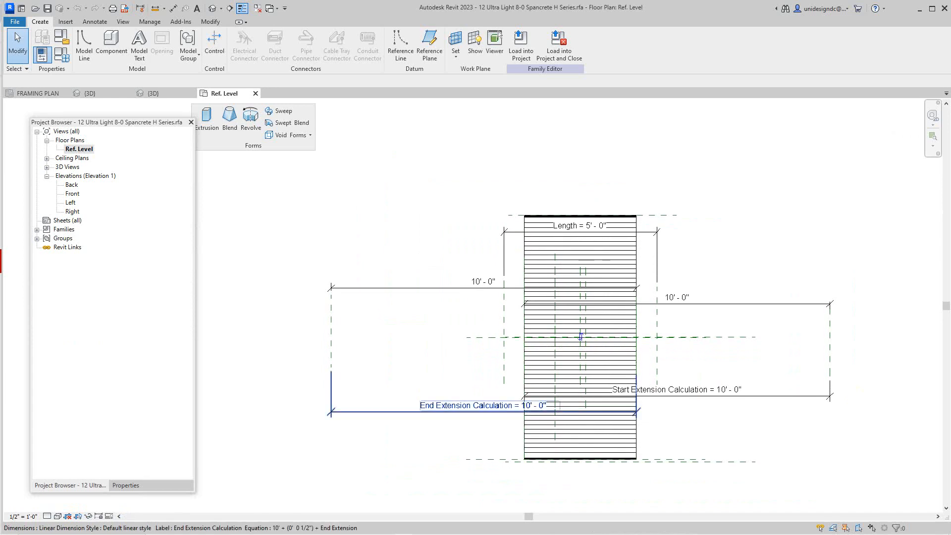
scroll(601, 328, down, 1)
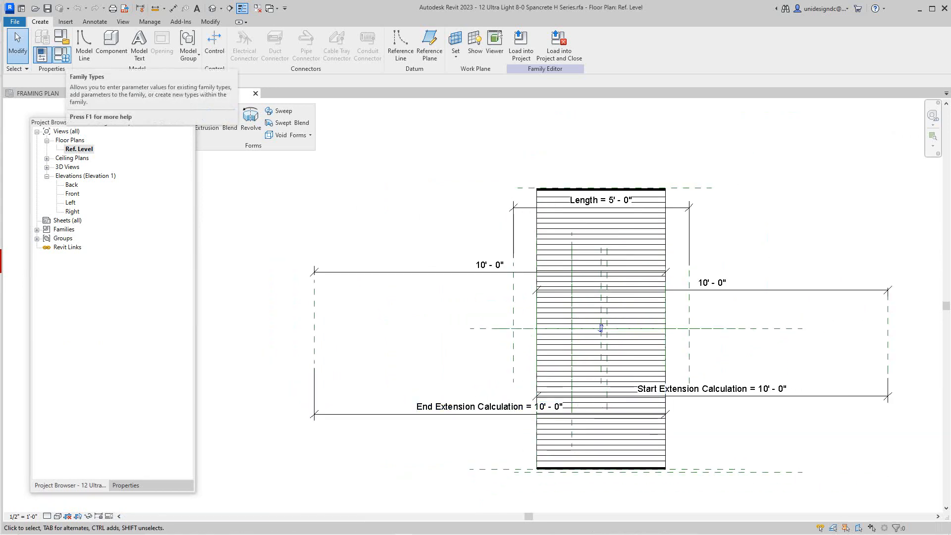
- Review the family's type parameters, checking which dimension the Length parameter controls, without changing any values
click(62, 55)
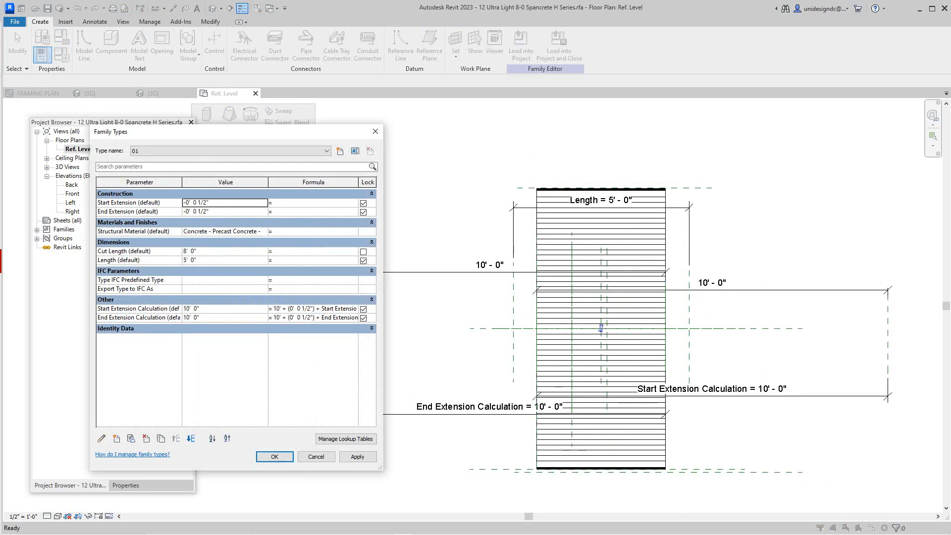
click(119, 260)
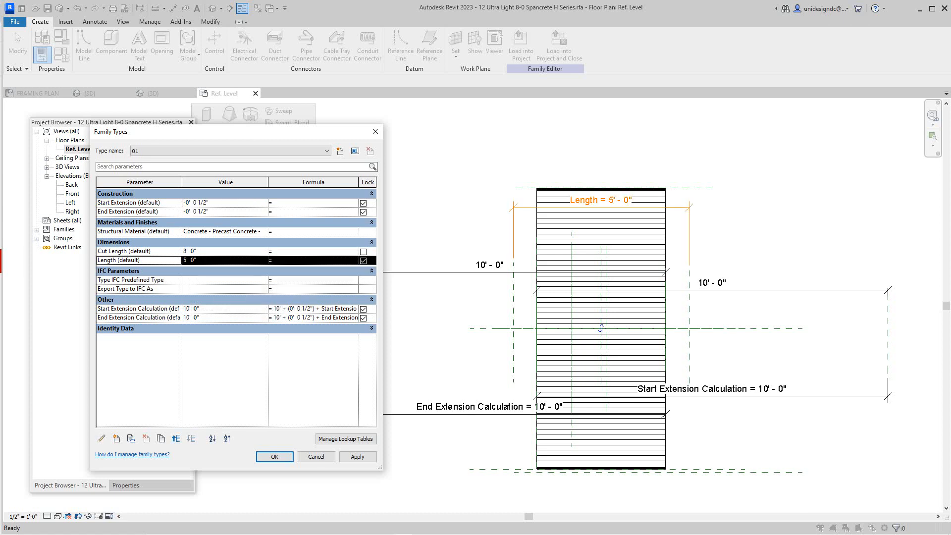
click(119, 260)
drag(149, 131, 267, 168)
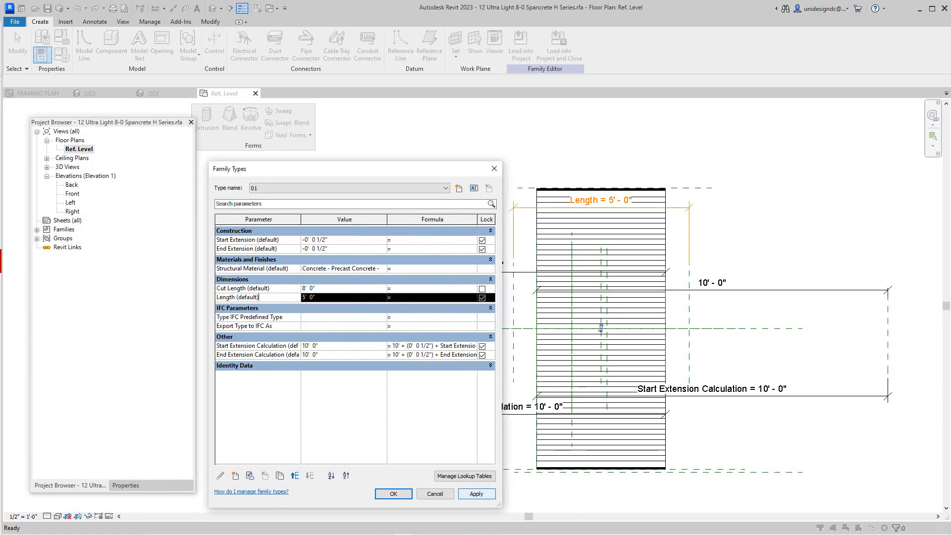
click(476, 494)
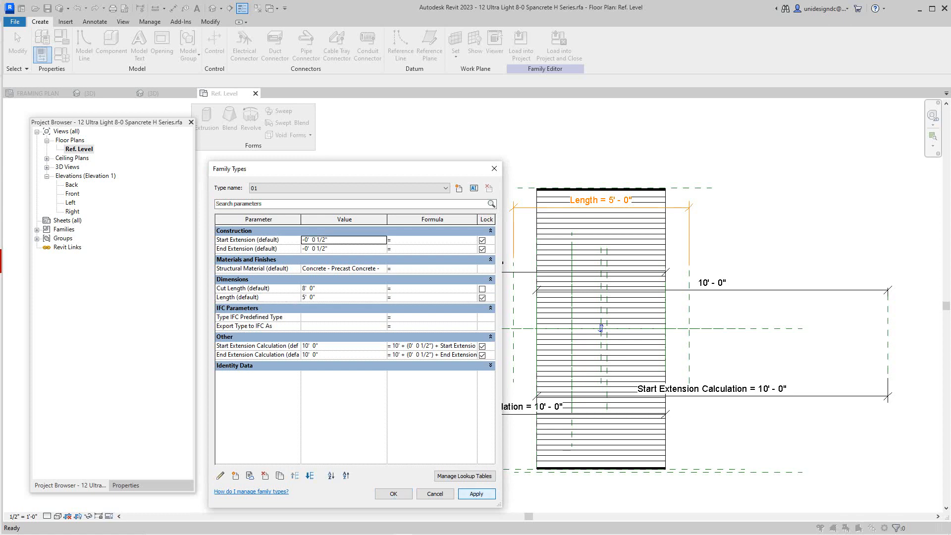
click(394, 494)
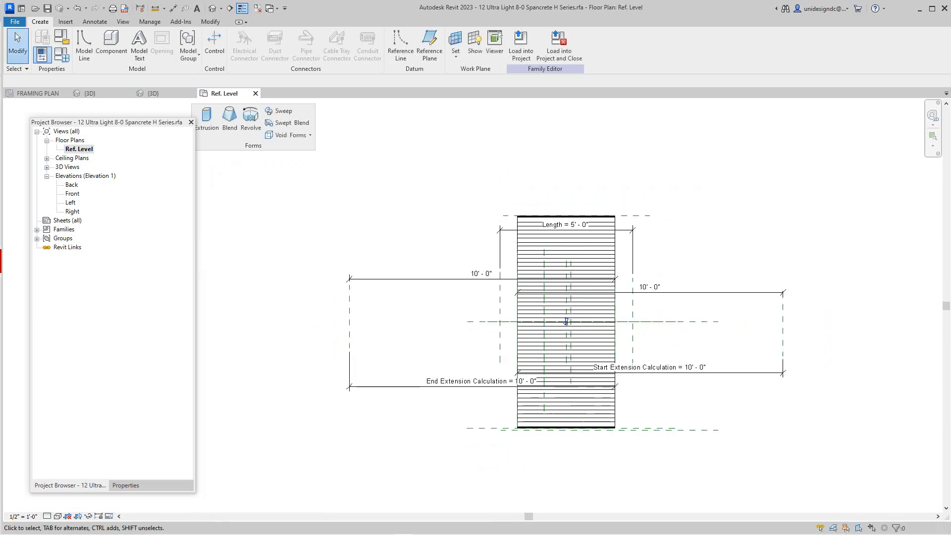
- Return from the slab family's reference plan to the project's 3D view of the building
scroll(457, 300, down, 1)
scroll(411, 224, down, 1)
scroll(411, 224, up, 2)
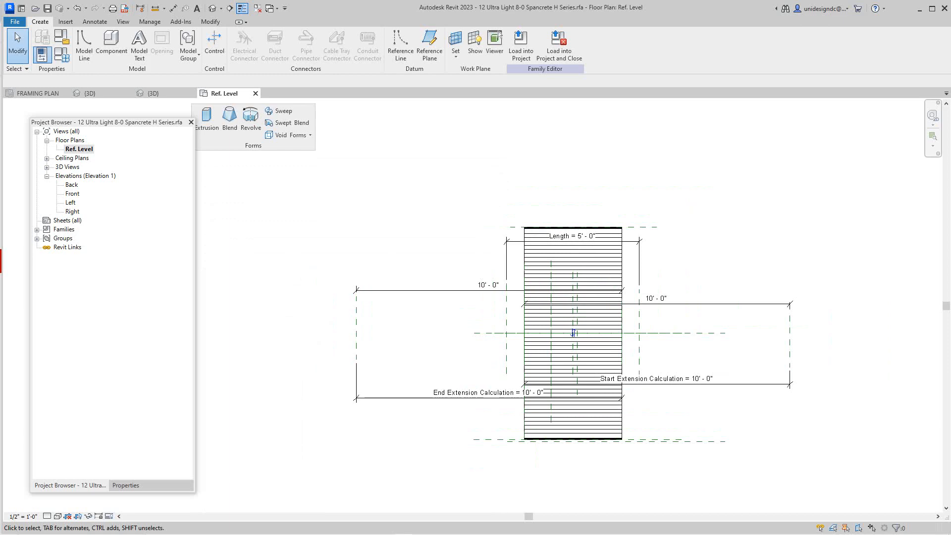
click(38, 93)
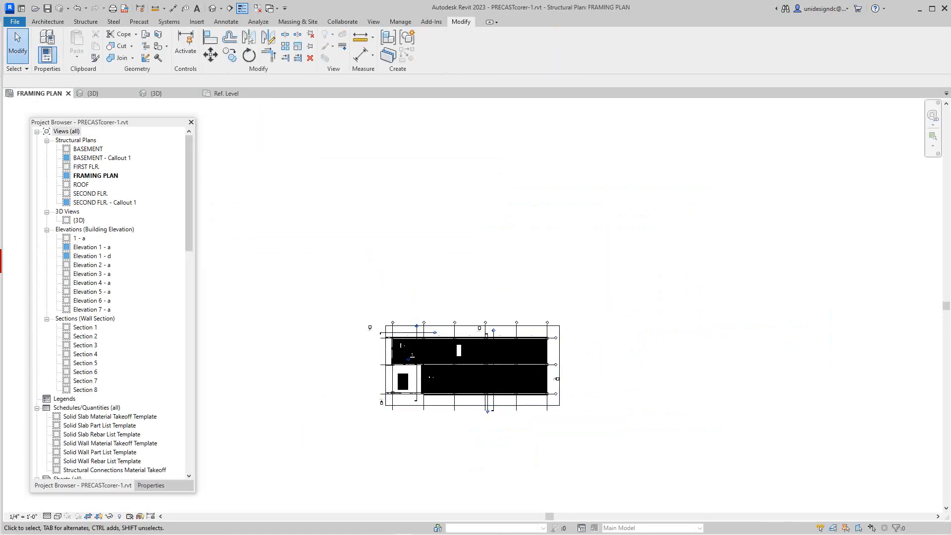
click(156, 93)
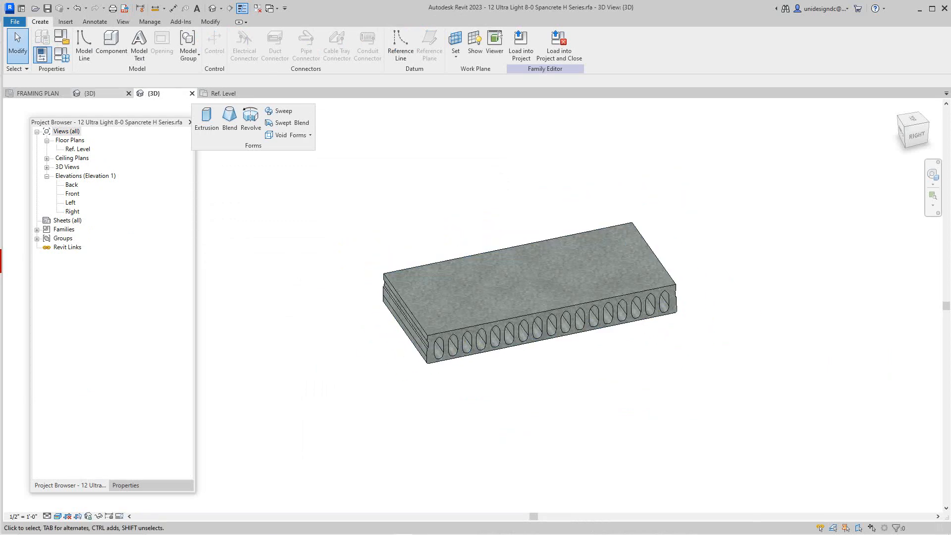
click(92, 93)
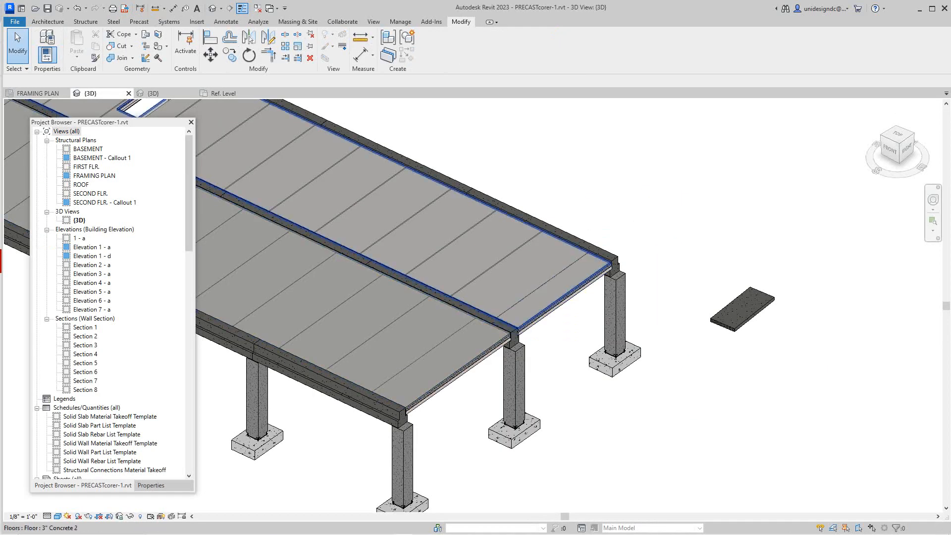
- Set the Cut Length of the narrow Spancrete slab at the building's open edge to 18 feet
scroll(525, 297, up, 2)
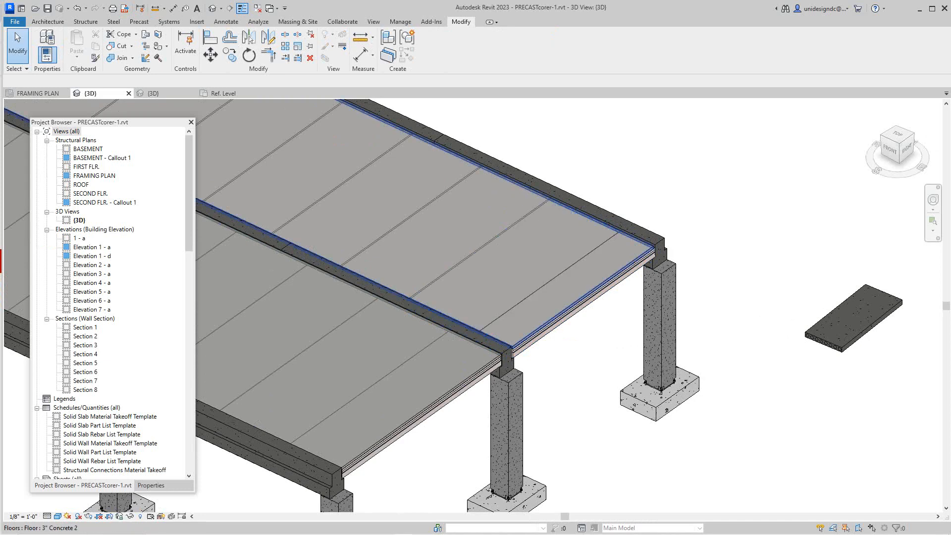
click(560, 292)
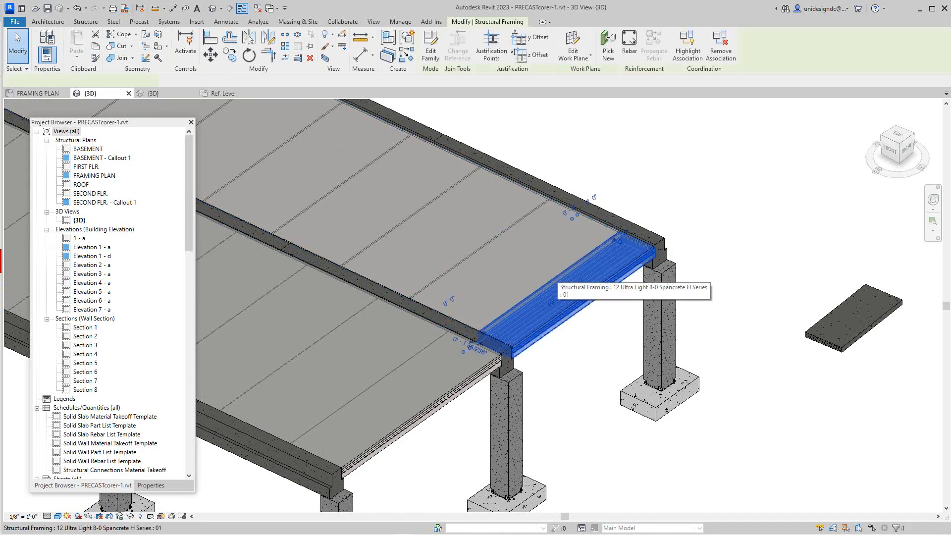
scroll(112, 302, down, 6)
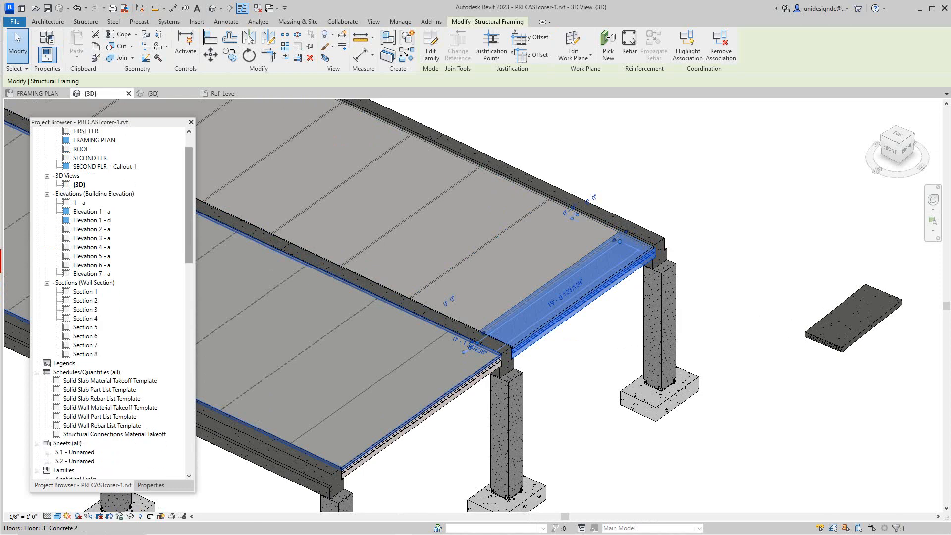
click(151, 486)
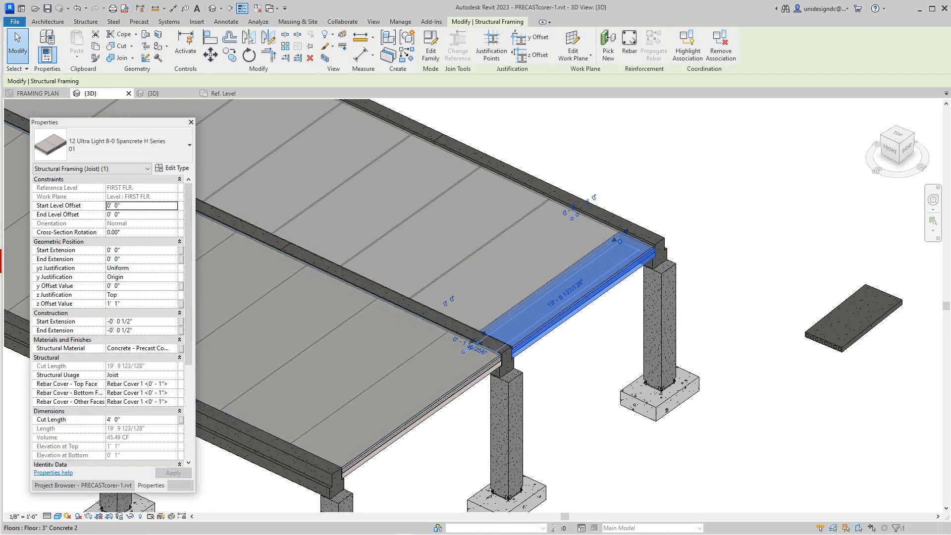
scroll(112, 322, down, 5)
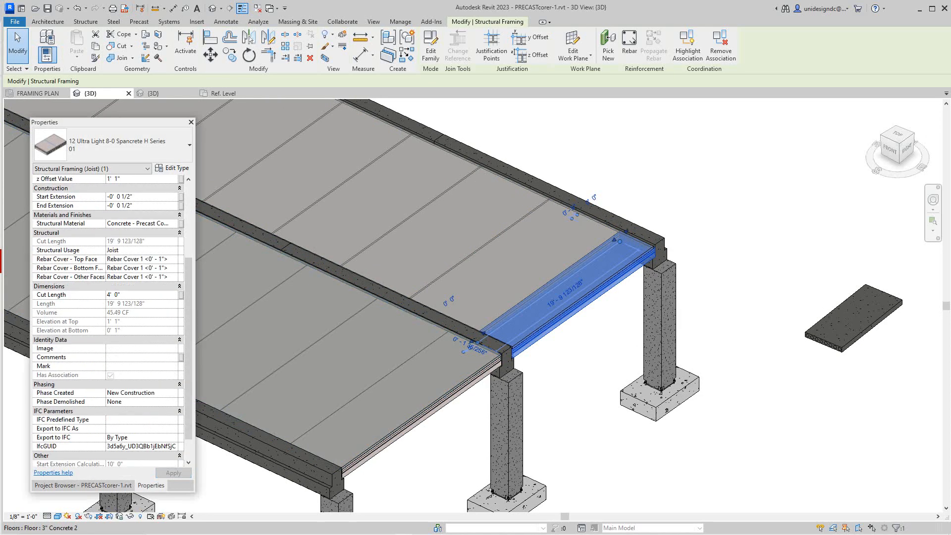
scroll(112, 321, up, 3)
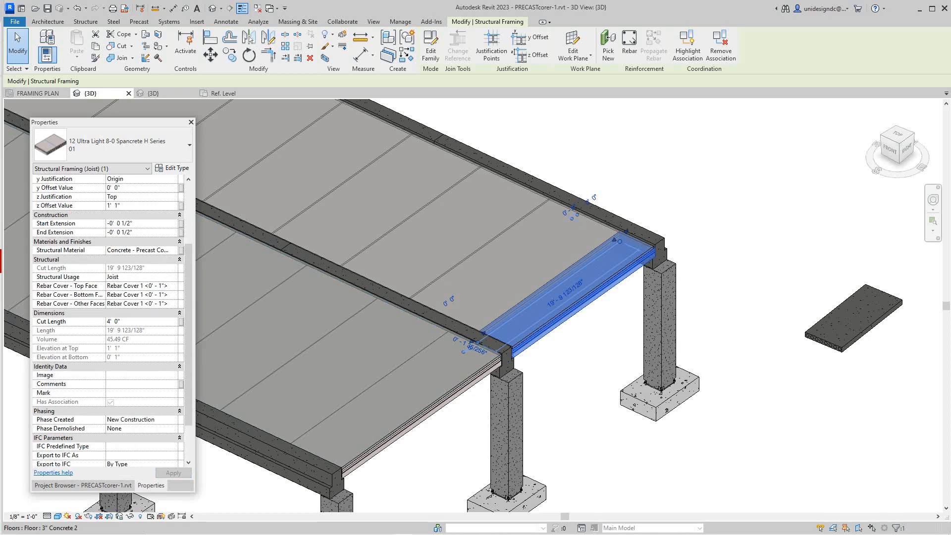
click(128, 321)
drag(128, 321, 110, 321)
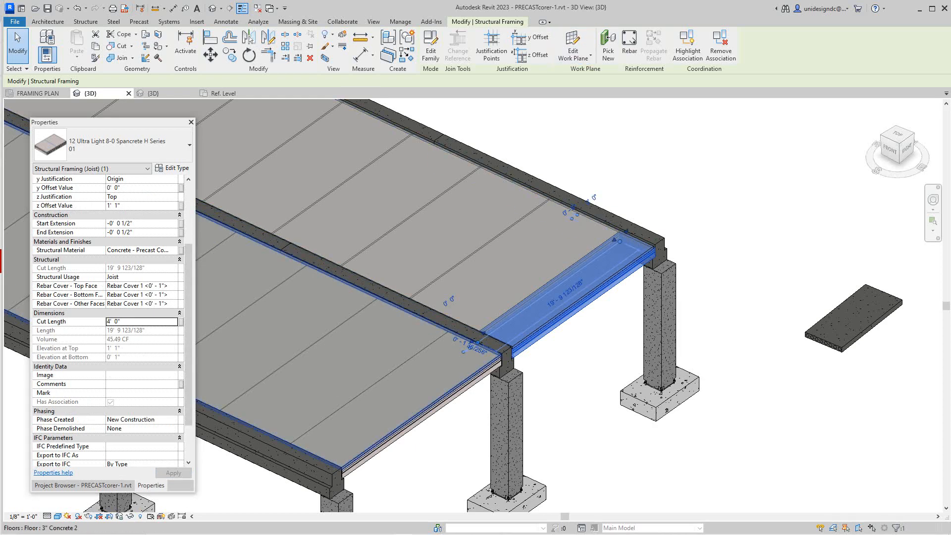
click(117, 322)
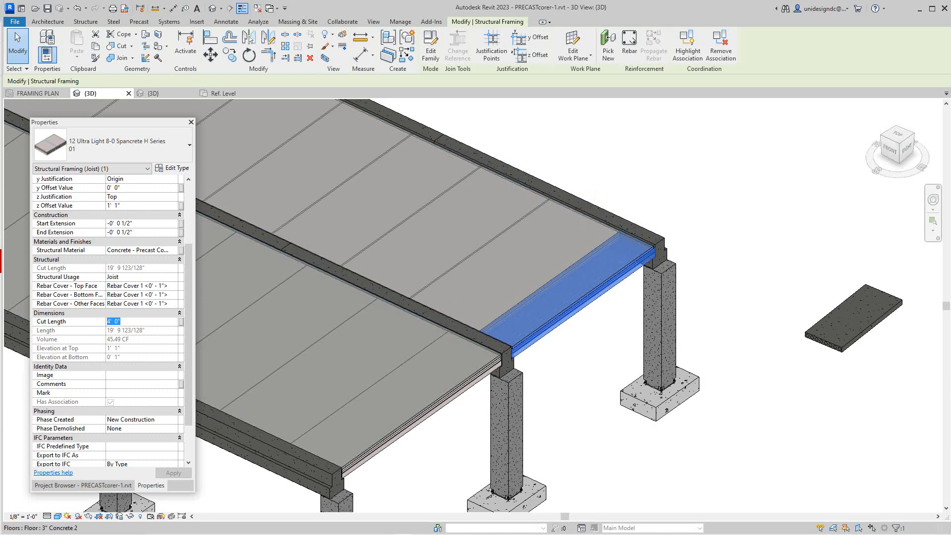
text(18)
click(173, 473)
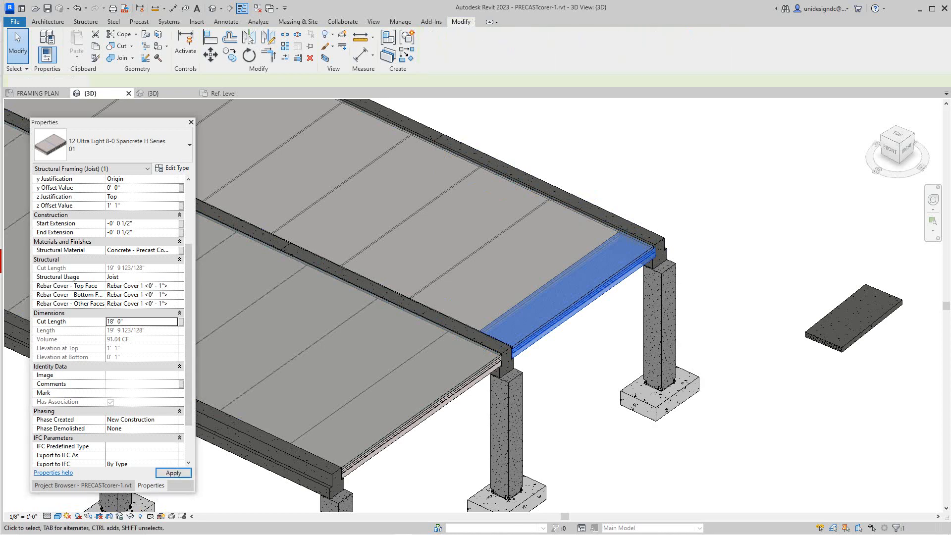
key(Escape)
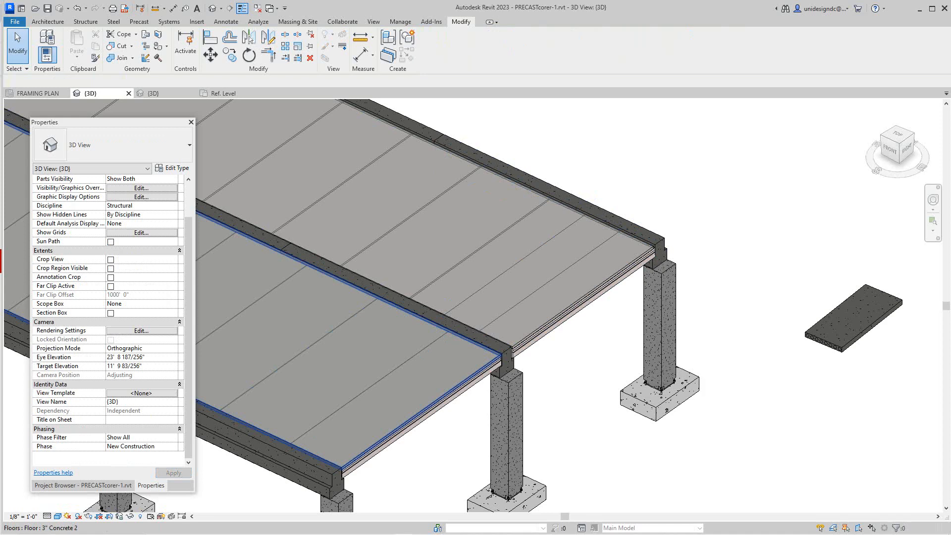
- Check the instance properties, including Cut Length, of a full-width Spancrete slab in the front bay
click(288, 359)
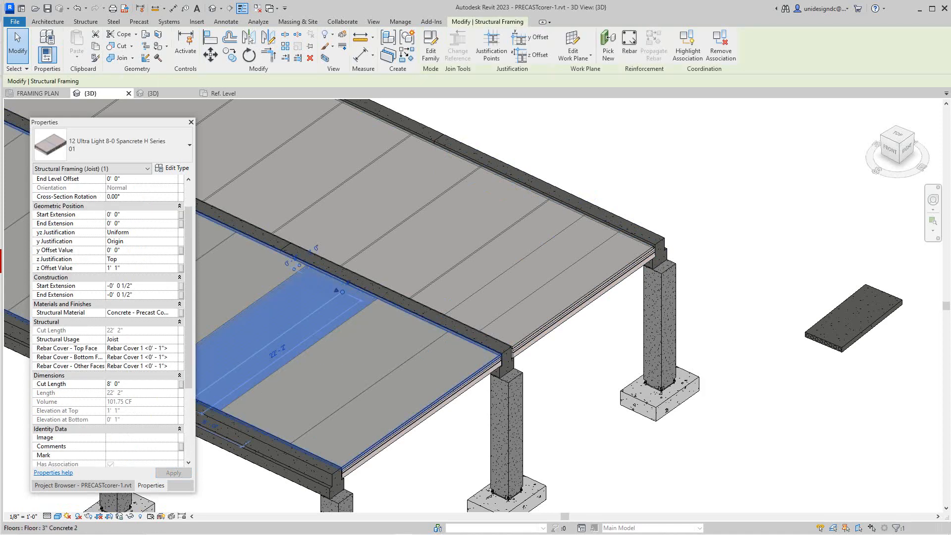
scroll(292, 359, up, 2)
scroll(287, 361, down, 3)
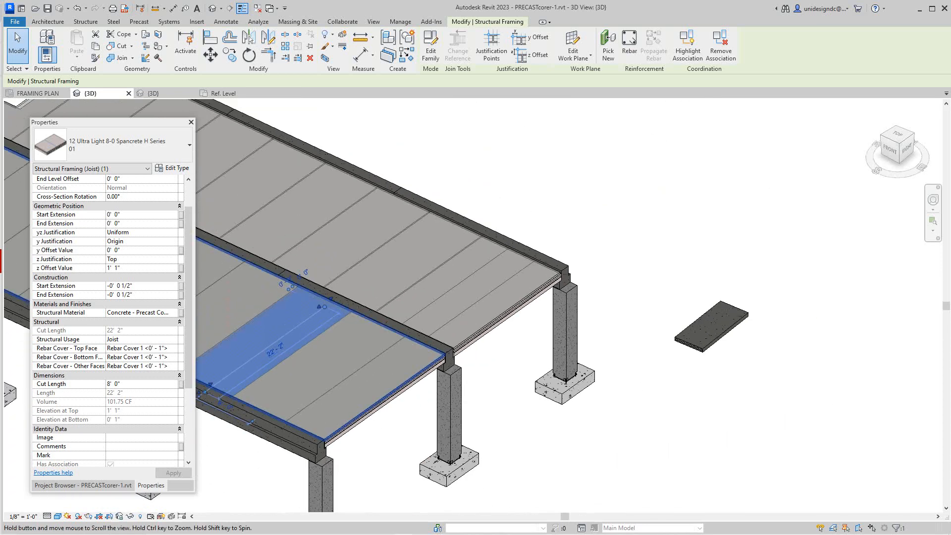
middle_drag(287, 362, 433, 384)
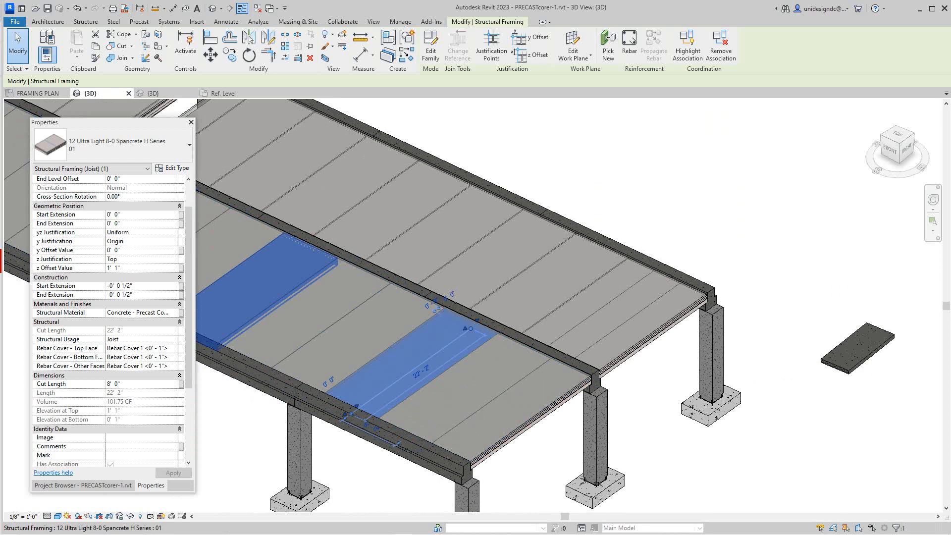
key(Escape)
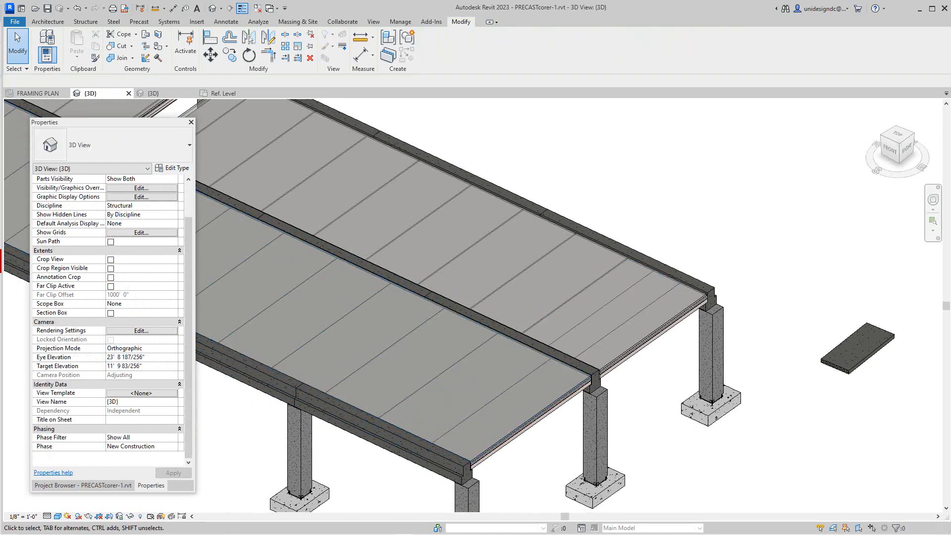
- Examine the neighbouring front-bay slab and its constraint, extension and Cut Length properties, and clear the selection
click(305, 317)
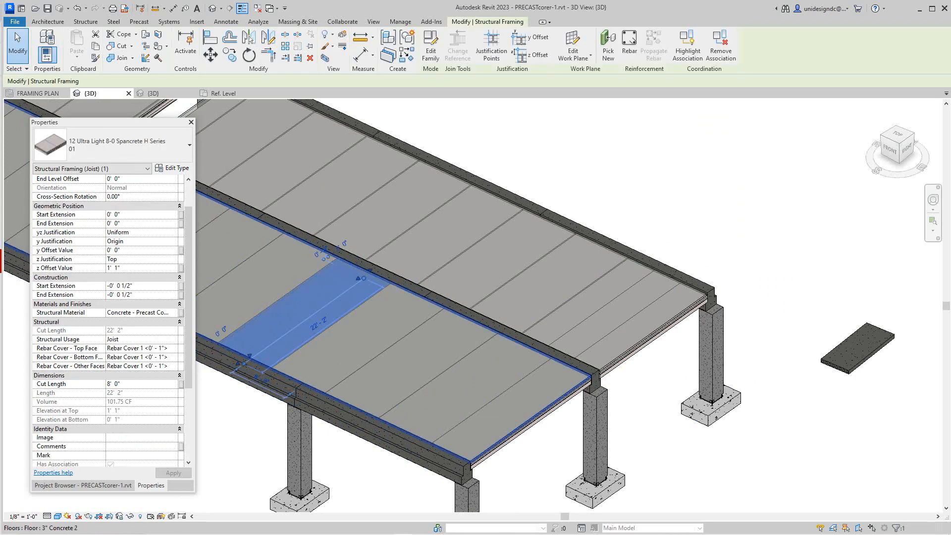
scroll(113, 321, up, 2)
scroll(267, 368, down, 2)
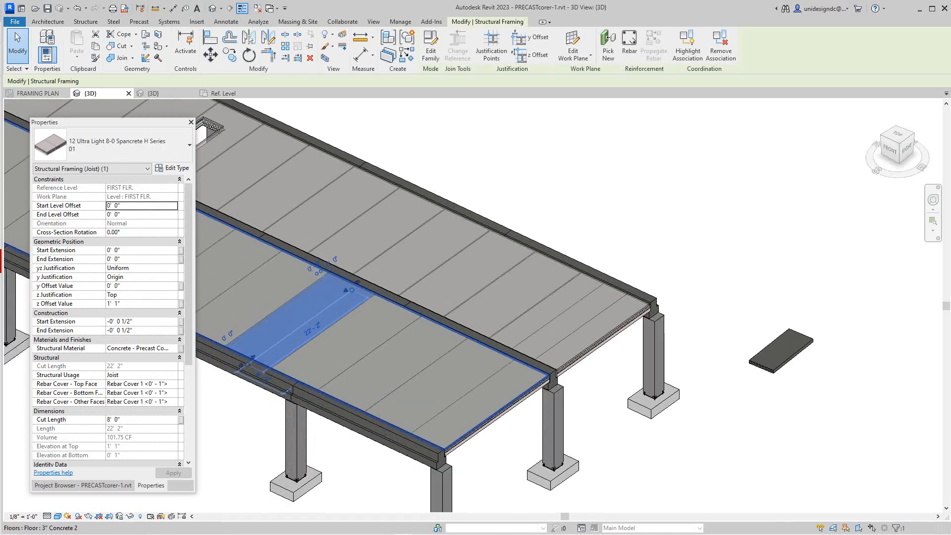
scroll(260, 366, up, 3)
scroll(258, 367, up, 1)
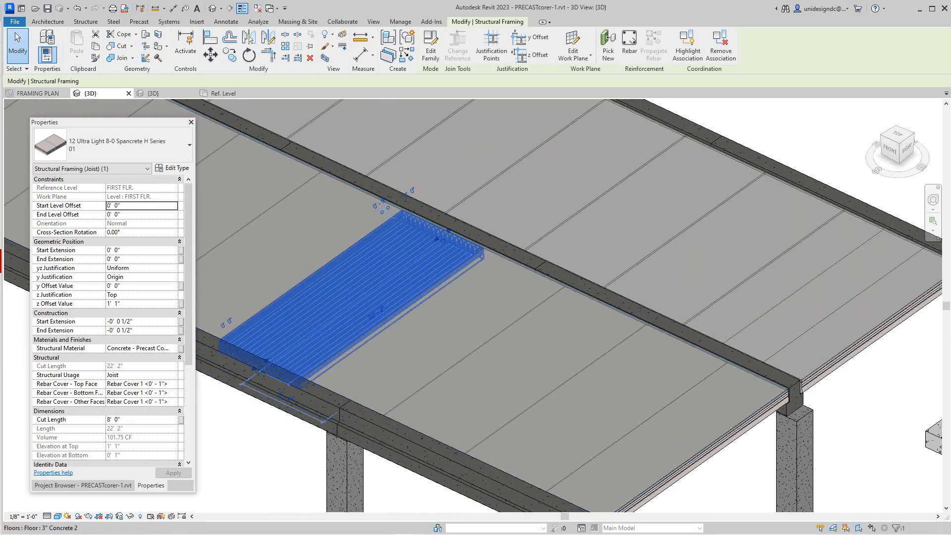
scroll(263, 349, down, 2)
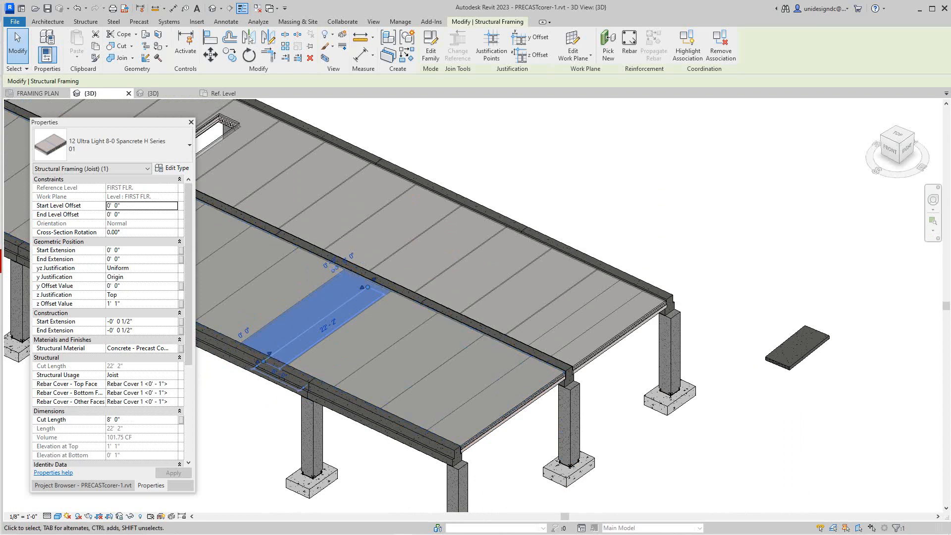
scroll(507, 248, down, 3)
scroll(529, 342, up, 3)
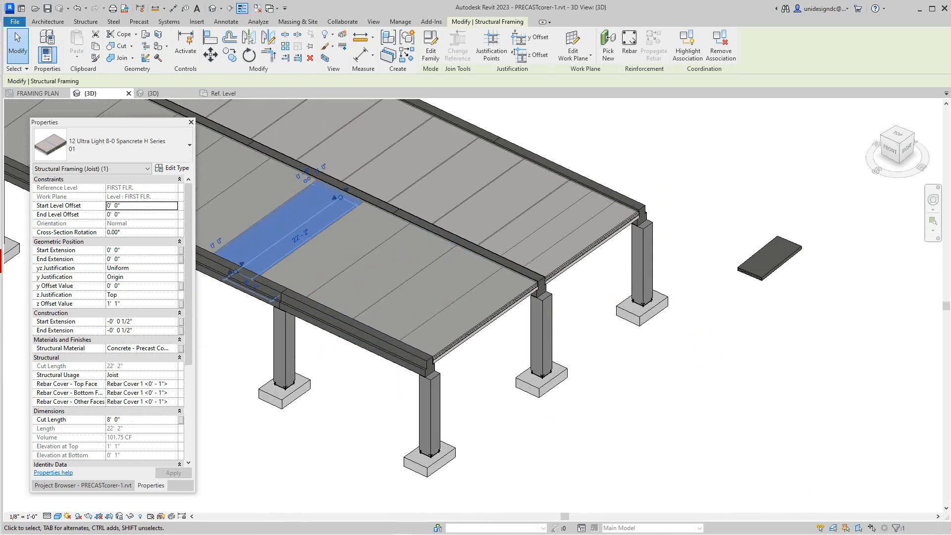
key(Escape)
scroll(421, 313, up, 2)
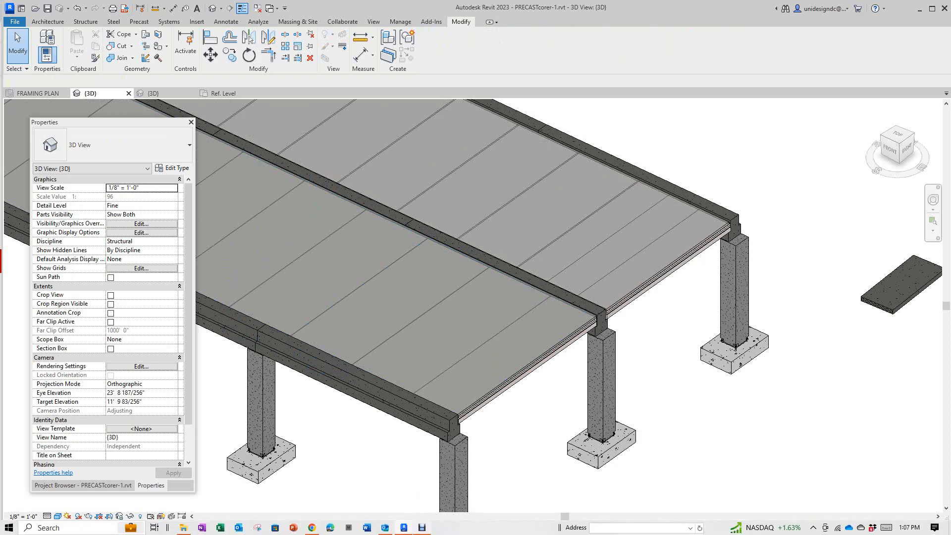
click(422, 527)
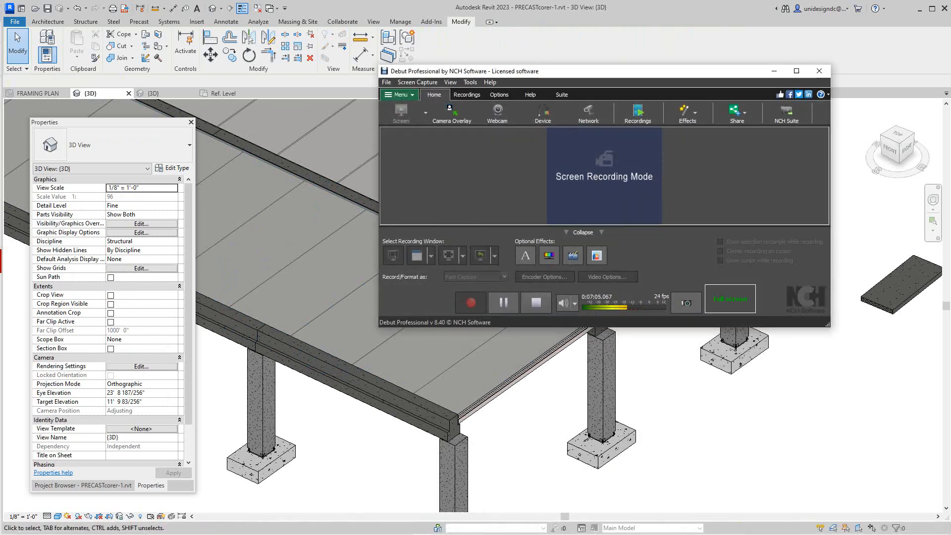